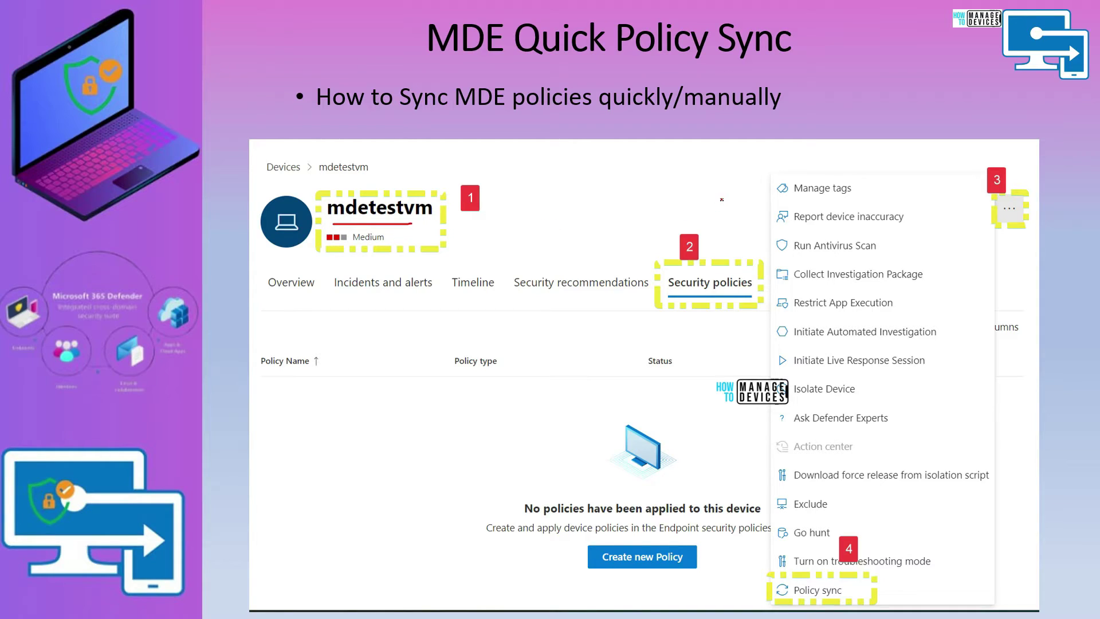
{"action": "left_click_drag", "start_coordinate": [721, 195], "coordinate": [722, 249]}
{"action": "mouse_move", "coordinate": [708, 231]}
{"action": "left_mouse_down"}
{"action": "mouse_move", "coordinate": [720, 250]}
{"action": "mouse_move", "coordinate": [735, 238]}
{"action": "left_mouse_up"}
{"action": "left_click_drag", "start_coordinate": [641, 322], "coordinate": [737, 322]}
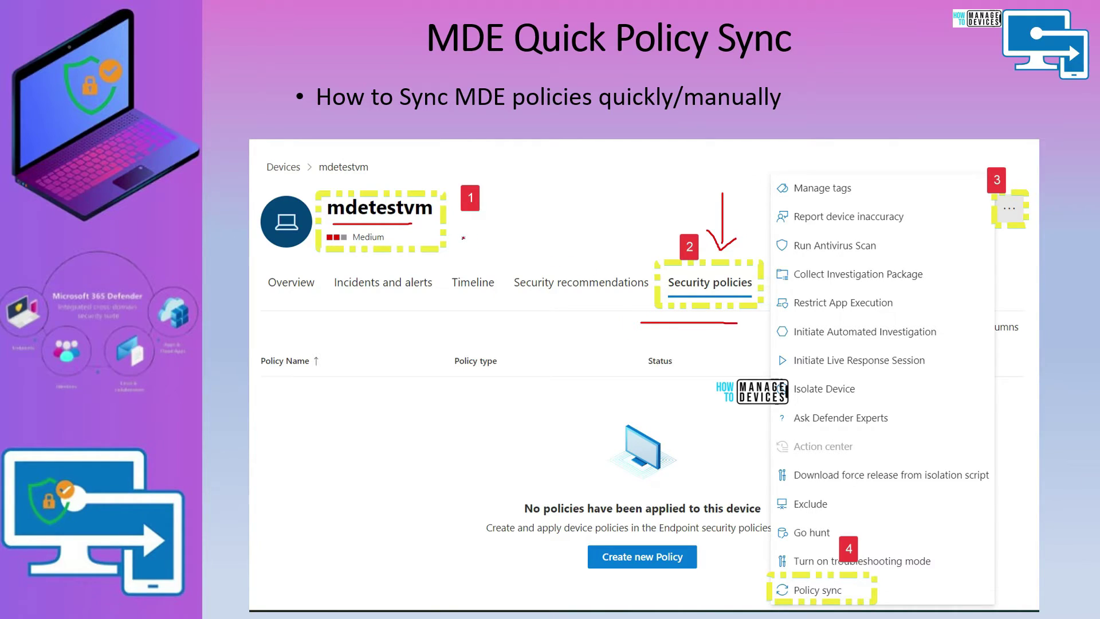
{"action": "mouse_move", "coordinate": [464, 237]}
{"action": "left_mouse_down"}
{"action": "mouse_move", "coordinate": [630, 298]}
{"action": "mouse_move", "coordinate": [784, 504]}
{"action": "mouse_move", "coordinate": [808, 558]}
{"action": "left_mouse_up"}
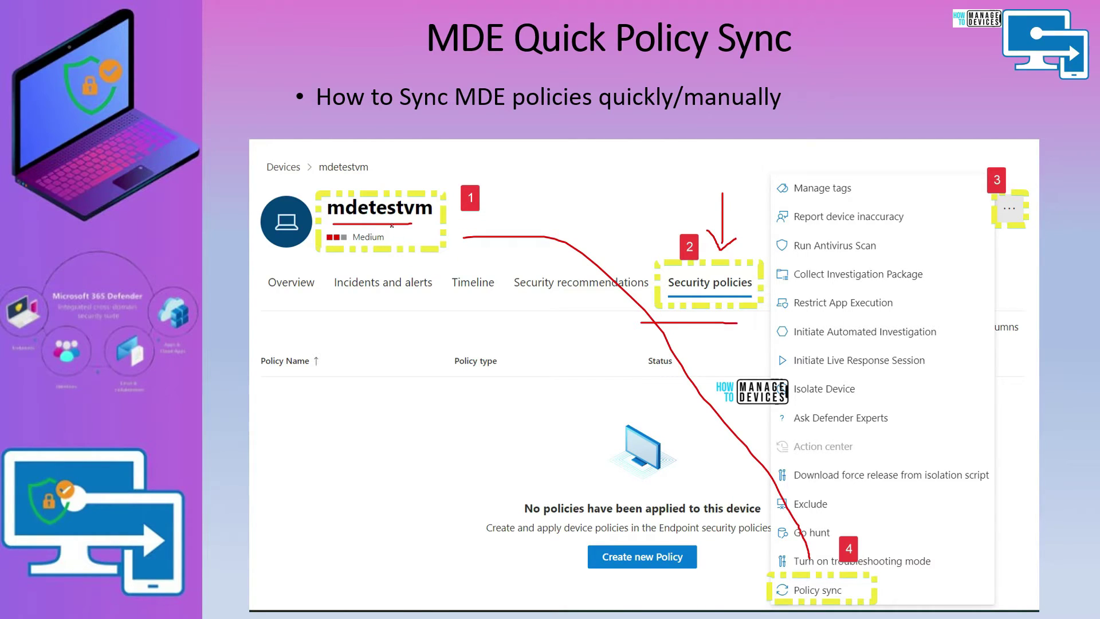
{"action": "mouse_move", "coordinate": [406, 227]}
{"action": "left_mouse_down"}
{"action": "mouse_move", "coordinate": [441, 201]}
{"action": "mouse_move", "coordinate": [323, 193]}
{"action": "mouse_move", "coordinate": [390, 230]}
{"action": "left_mouse_up"}
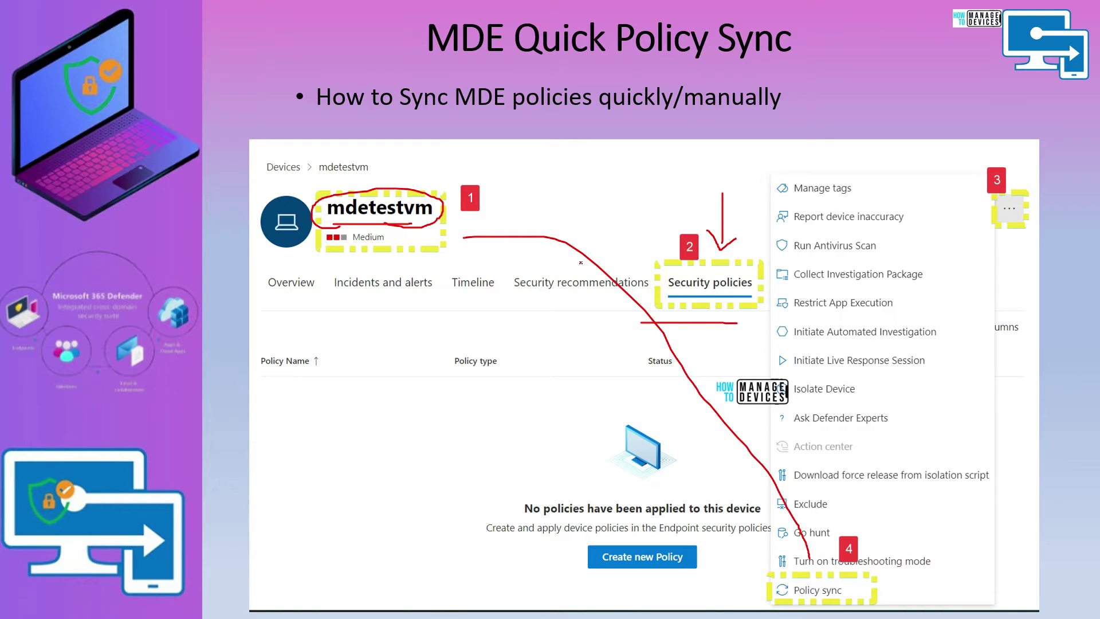
{"action": "left_click_drag", "start_coordinate": [666, 296], "coordinate": [729, 295]}
{"action": "left_click_drag", "start_coordinate": [1028, 140], "coordinate": [1028, 186]}
{"action": "left_click_drag", "start_coordinate": [1013, 170], "coordinate": [1038, 166]}
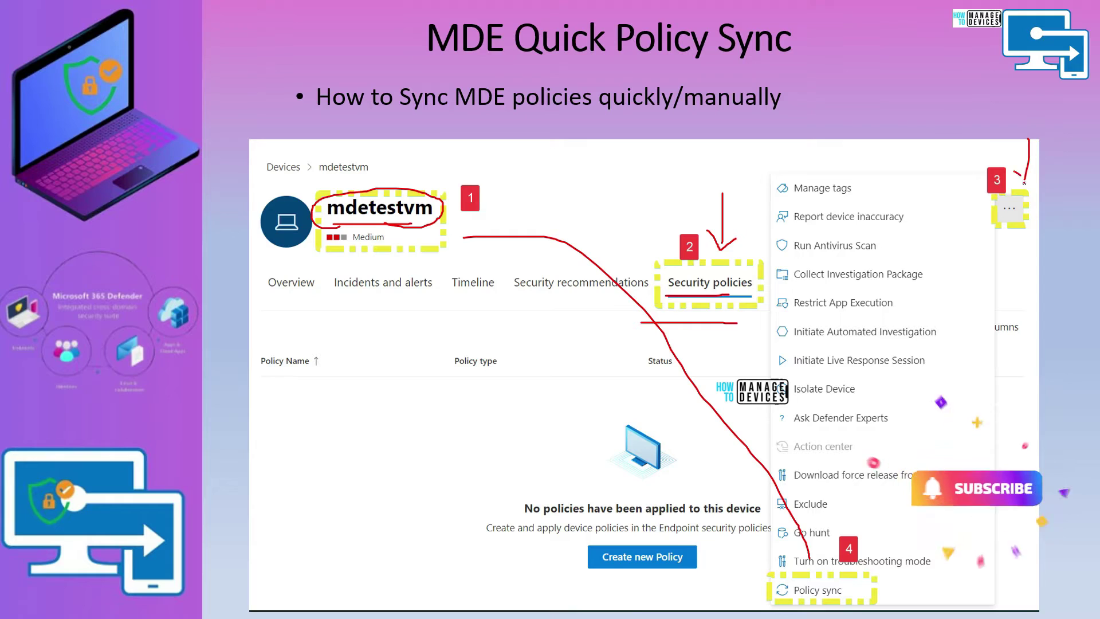
{"action": "mouse_move", "coordinate": [769, 570]}
{"action": "left_mouse_down"}
{"action": "mouse_move", "coordinate": [770, 601]}
{"action": "mouse_move", "coordinate": [882, 595]}
{"action": "left_mouse_up"}
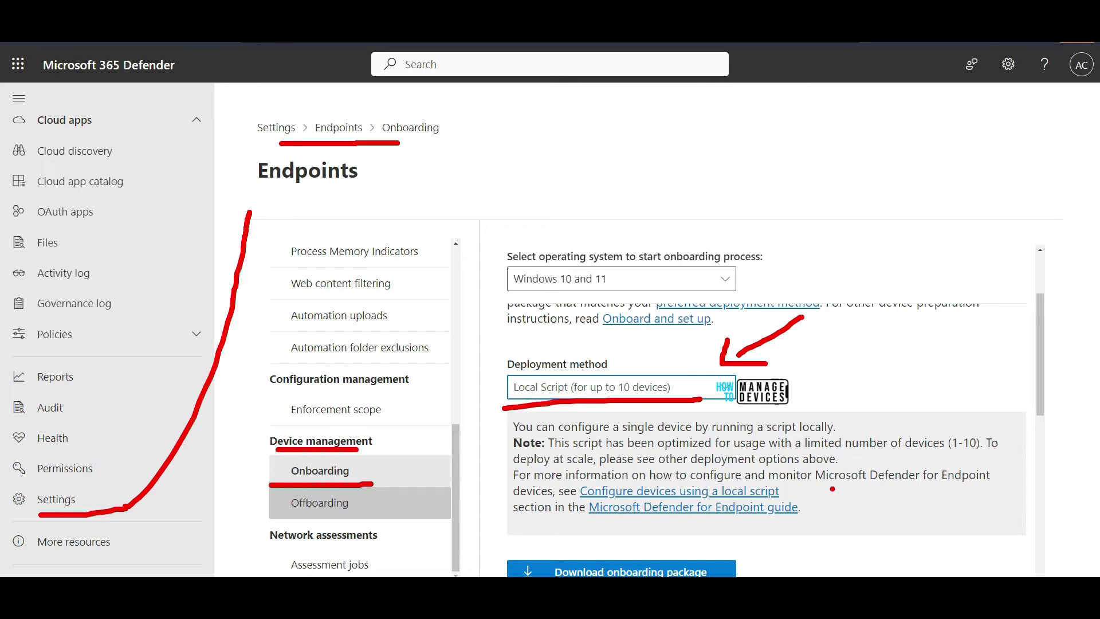
{"action": "key", "text": "Escape"}
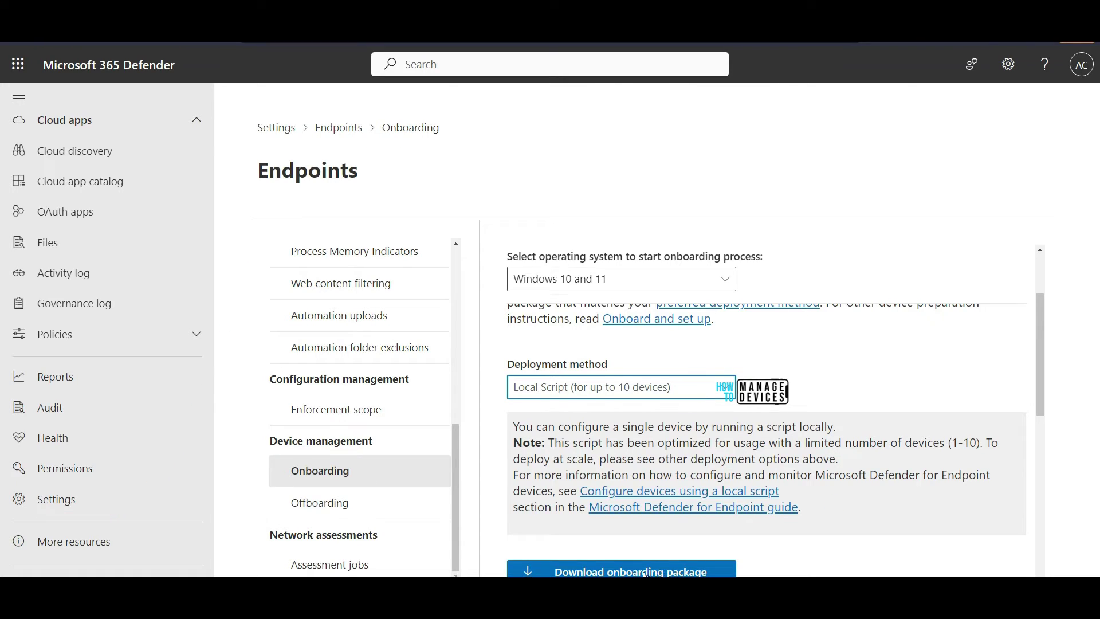
{"action": "left_click_drag", "start_coordinate": [567, 541], "coordinate": [618, 555]}
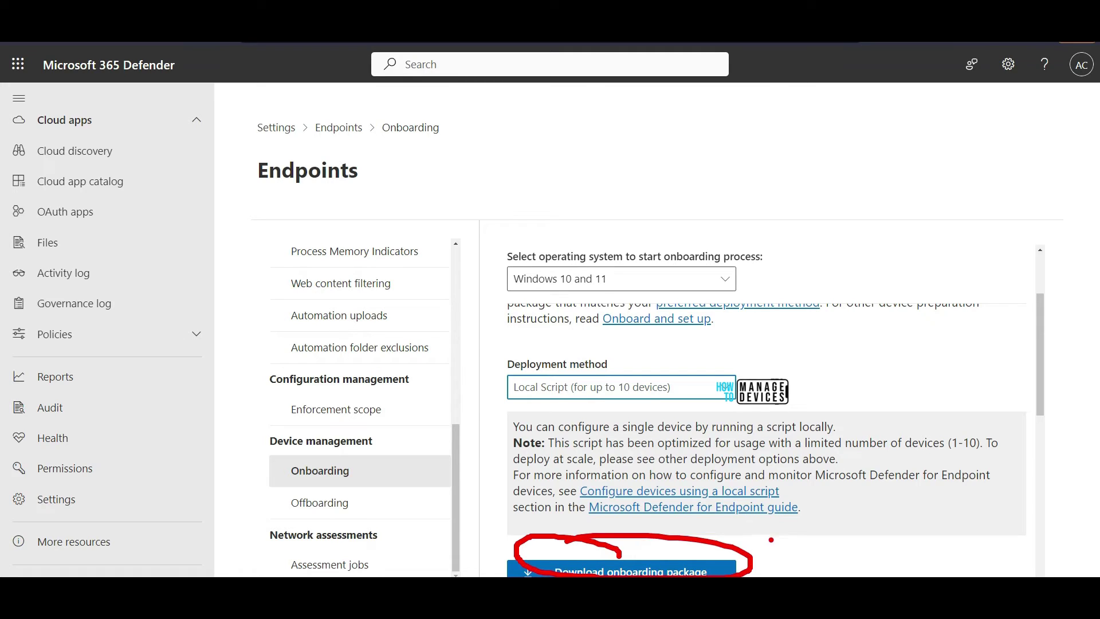
{"action": "left_click", "coordinate": [793, 535]}
{"action": "left_click_drag", "start_coordinate": [526, 408], "coordinate": [630, 407]}
{"action": "key", "text": "Escape"}
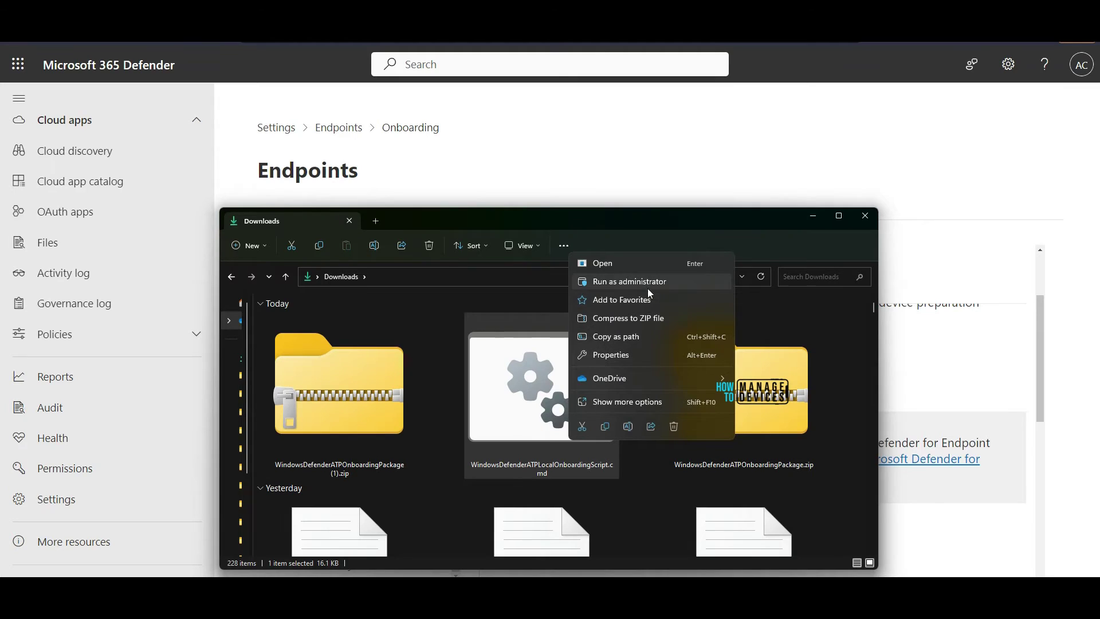
Open WindowsDefenderATPLocalOnboardingScript.cmd from Downloads in the text editor, read through the script, and close it
{"action": "left_click", "coordinate": [636, 402]}
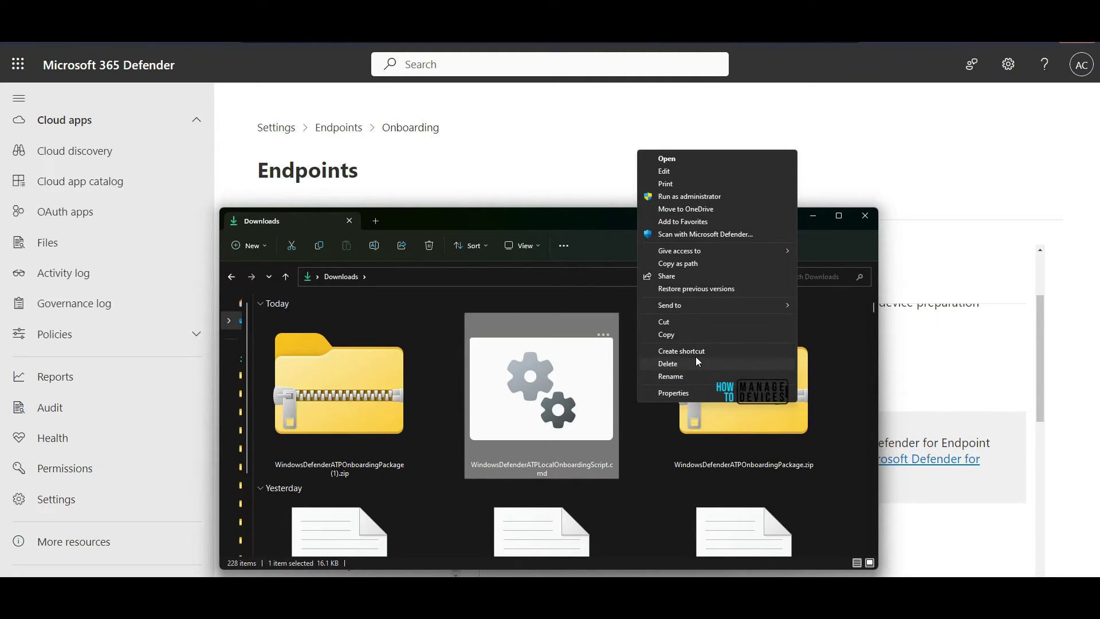
{"action": "left_click", "coordinate": [696, 171]}
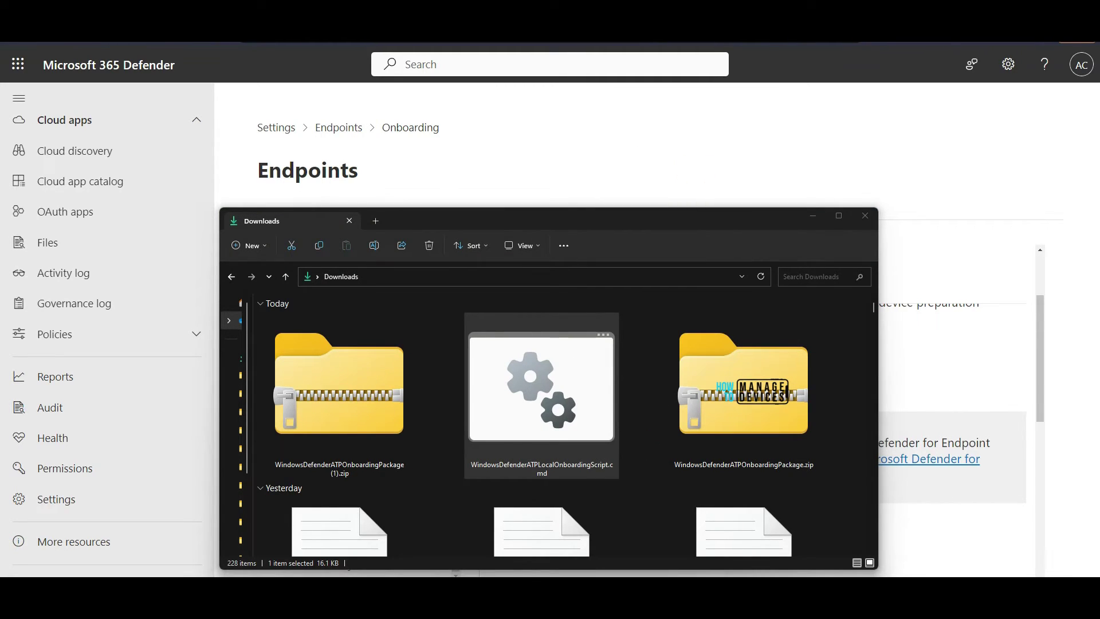
{"action": "scroll", "coordinate": [675, 275], "scroll_direction": "down", "scroll_amount": 3}
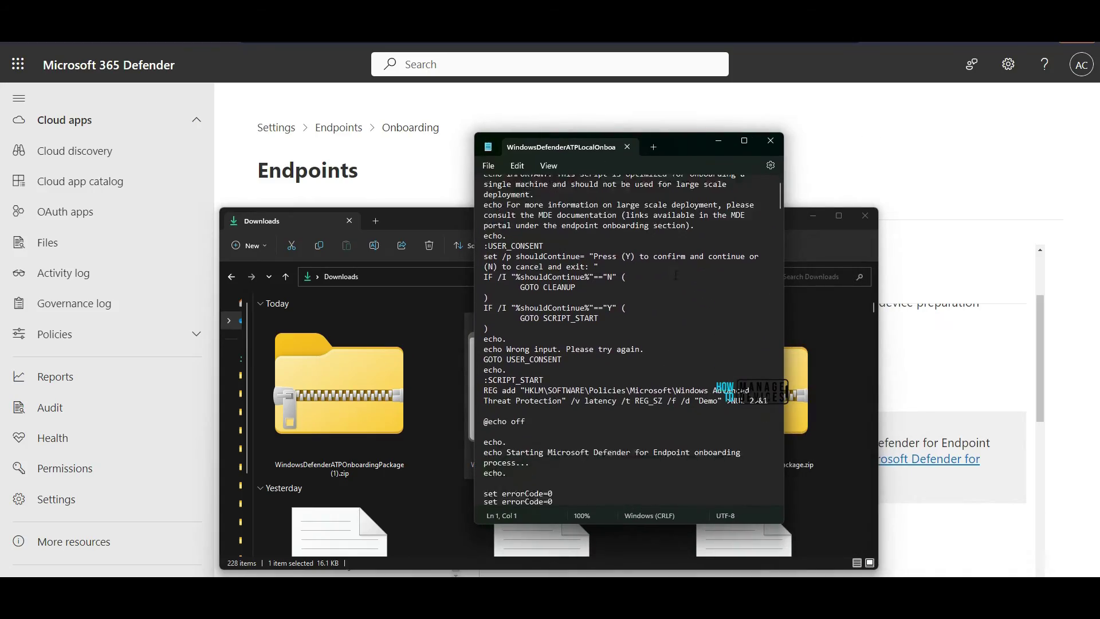
{"action": "scroll", "coordinate": [676, 275], "scroll_direction": "down", "scroll_amount": 15}
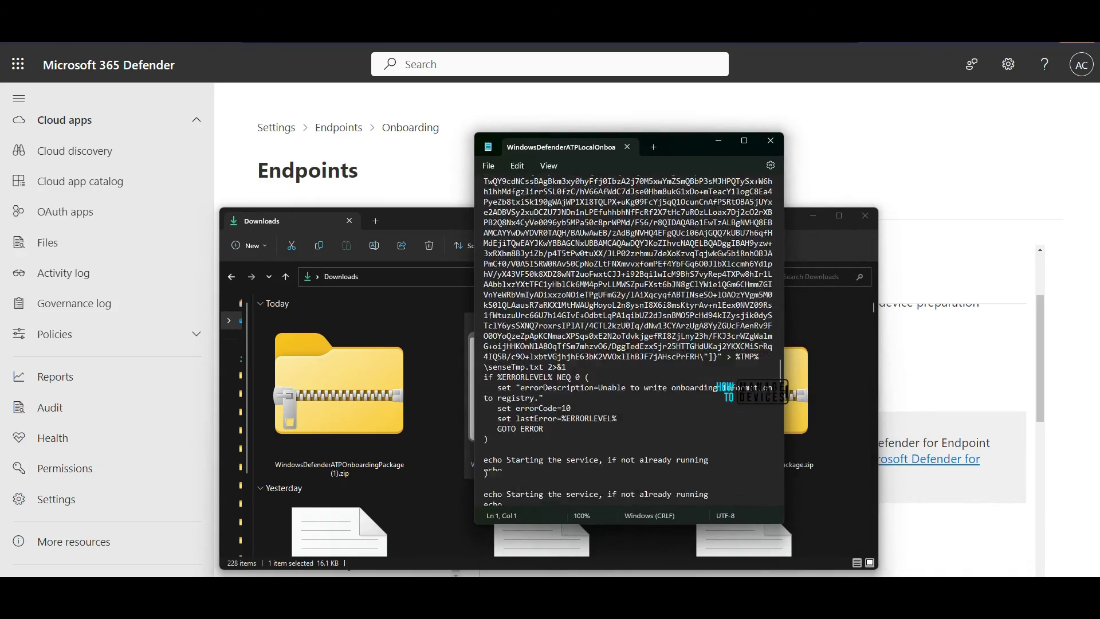
{"action": "scroll", "coordinate": [629, 338], "scroll_direction": "down", "scroll_amount": 10}
{"action": "left_click", "coordinate": [770, 140]}
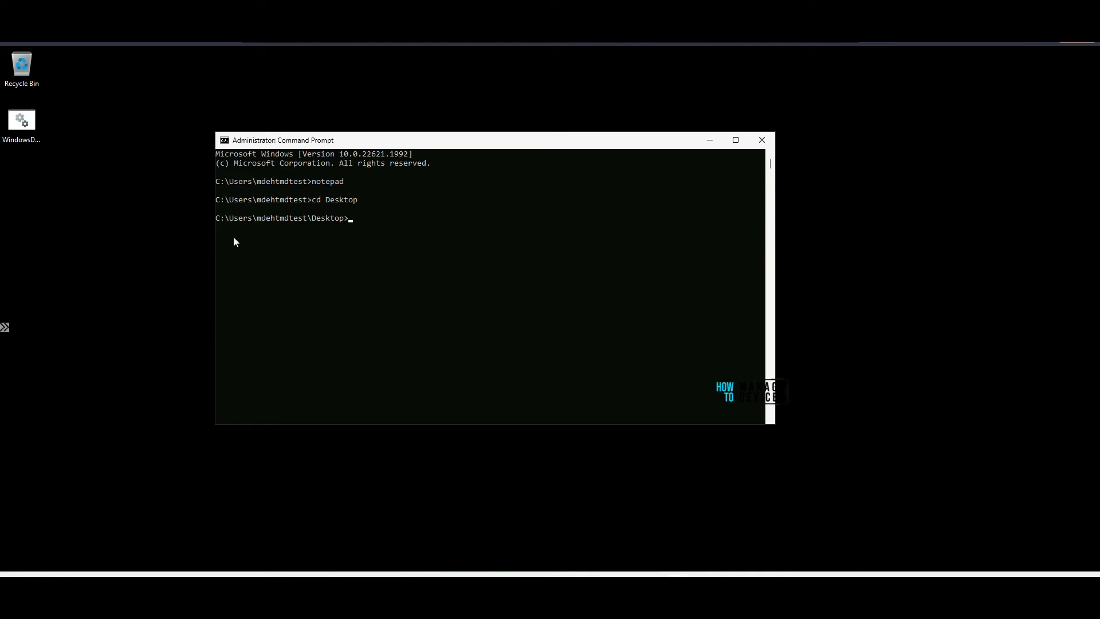
Run WindowsDefenderATPLocalOnboardingScript.cmd from the Desktop folder in the administrator Command Prompt
{"action": "type", "text": "Win"}
{"action": "key", "text": "Tab"}
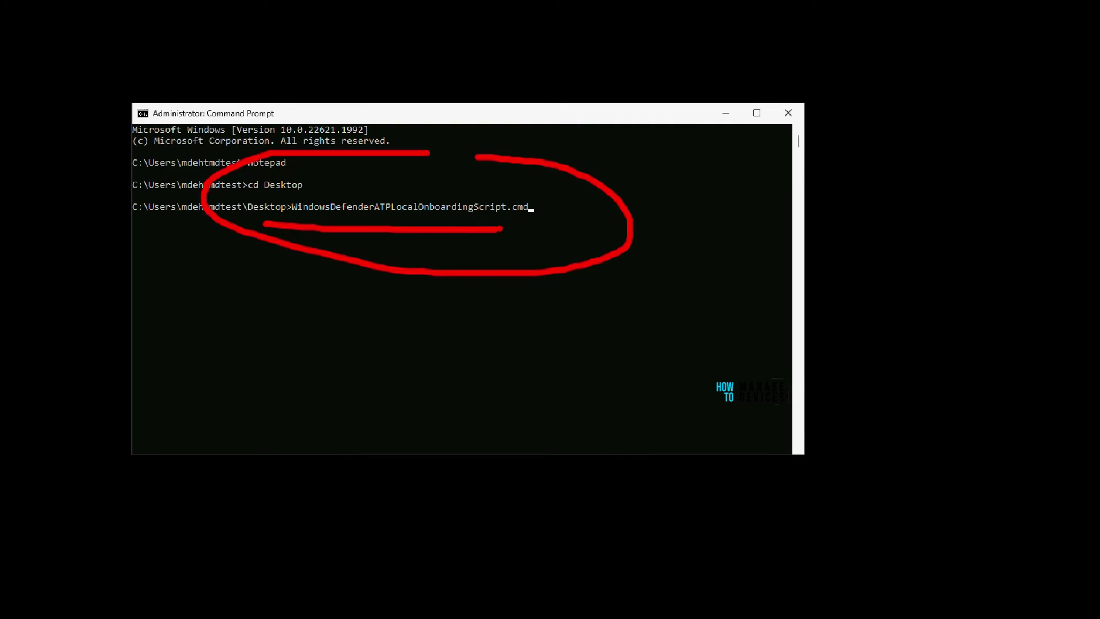
{"action": "key", "text": "Return"}
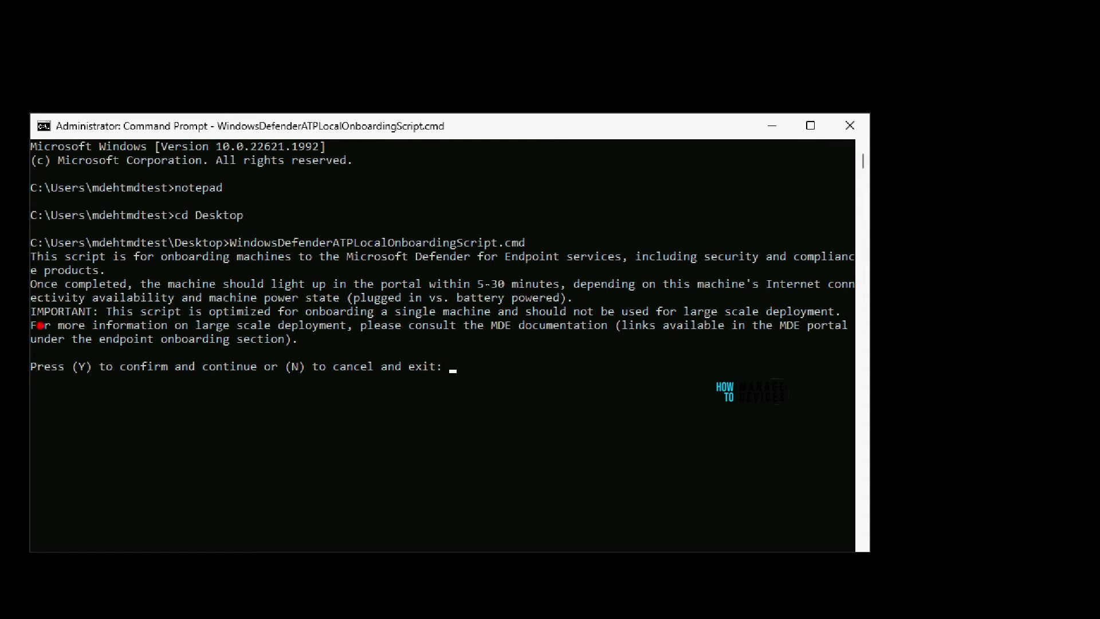
{"action": "left_click_drag", "start_coordinate": [342, 344], "coordinate": [410, 343]}
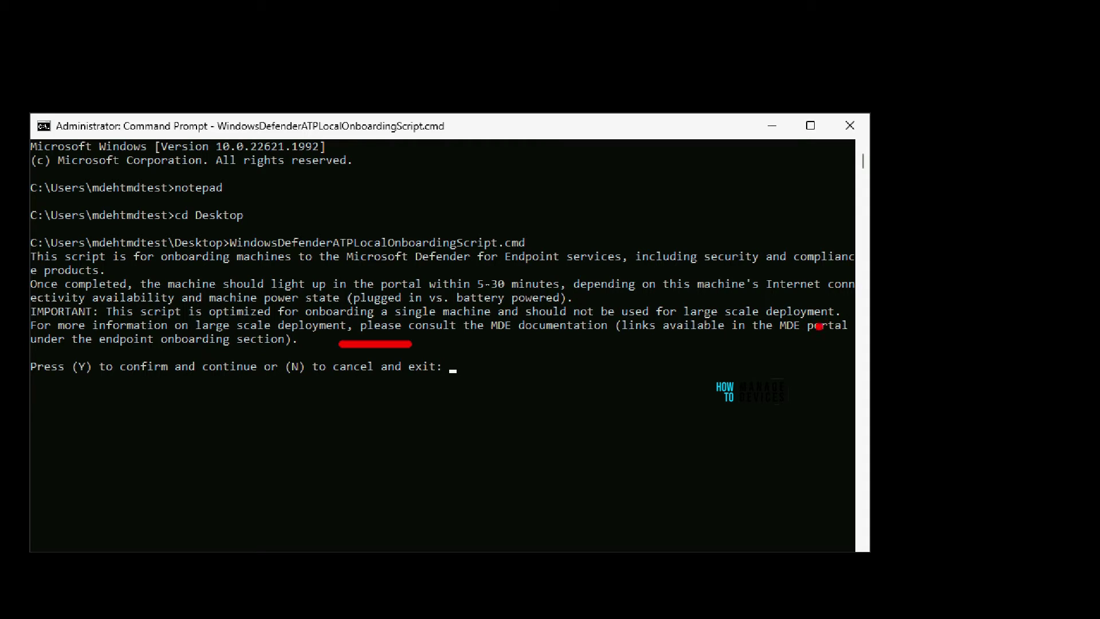
{"action": "left_click_drag", "start_coordinate": [433, 338], "coordinate": [611, 346]}
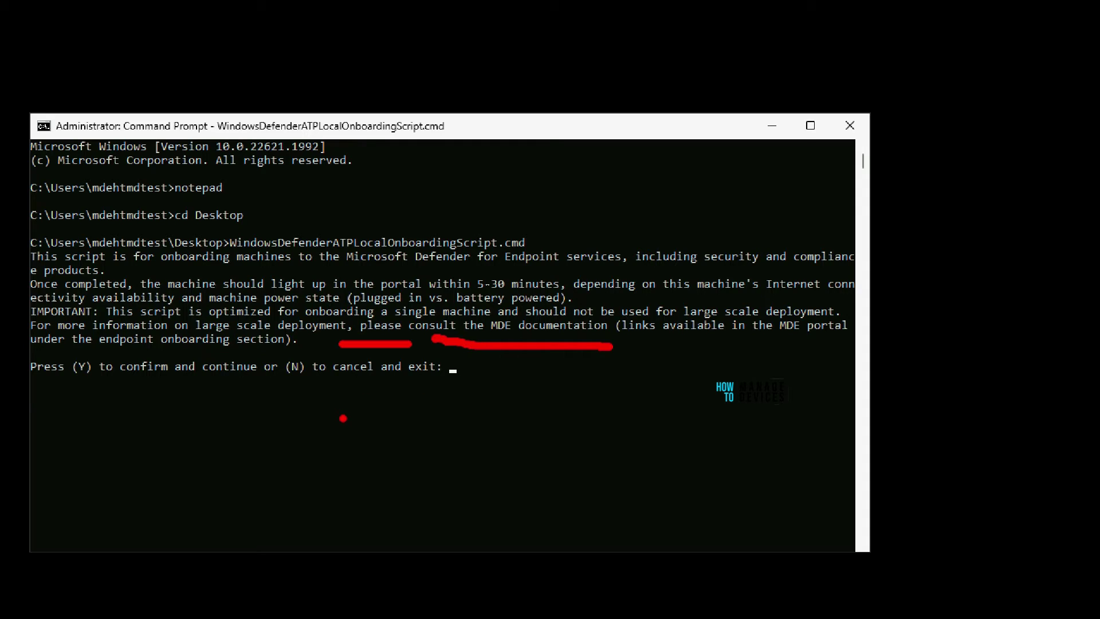
{"action": "left_click_drag", "start_coordinate": [341, 415], "coordinate": [538, 407]}
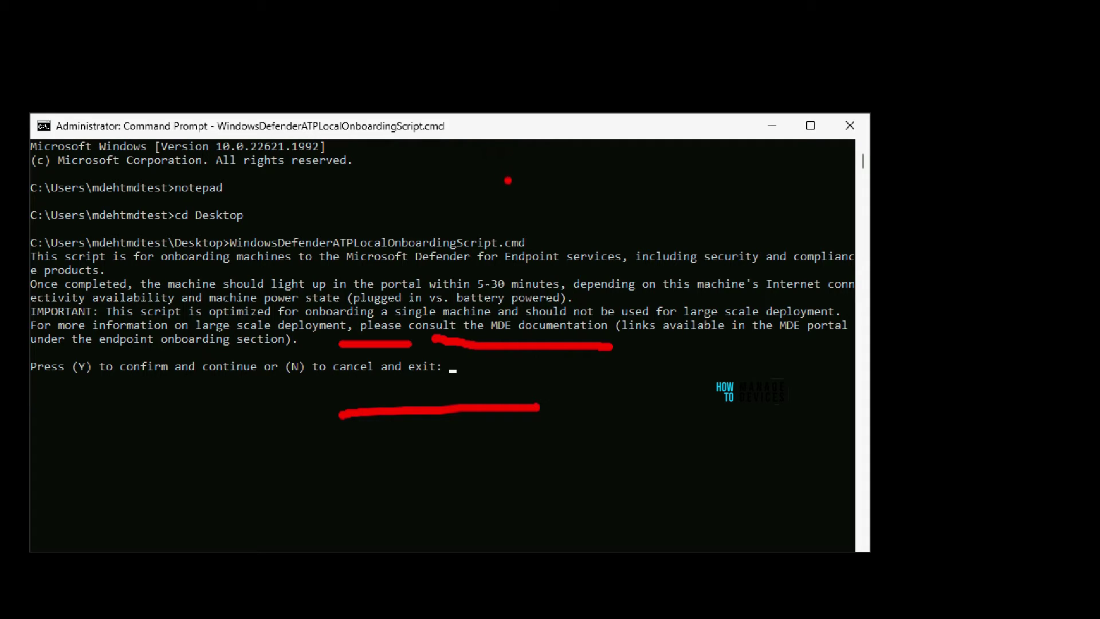
{"action": "mouse_move", "coordinate": [521, 91]}
{"action": "left_mouse_down"}
{"action": "mouse_move", "coordinate": [521, 165]}
{"action": "mouse_move", "coordinate": [541, 113]}
{"action": "left_mouse_up"}
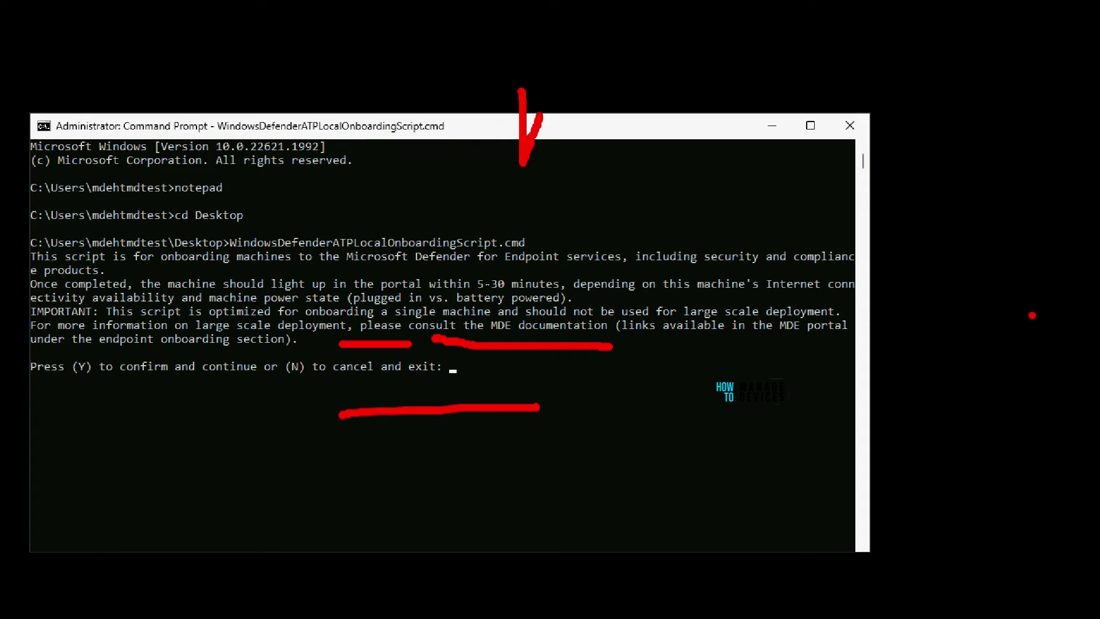
{"action": "key", "text": "Escape"}
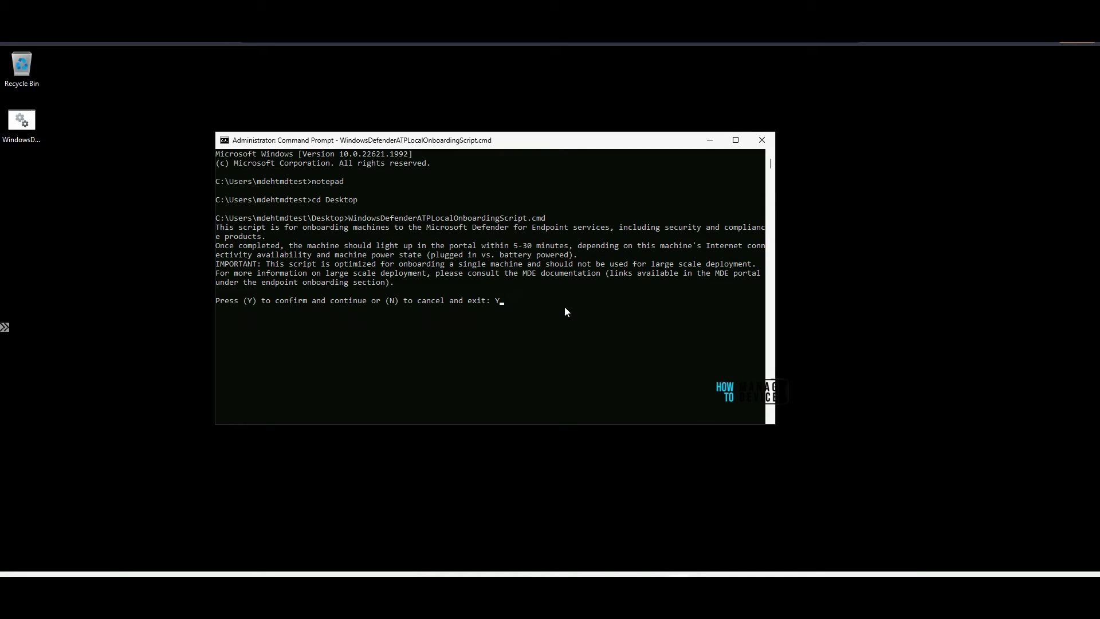
Confirm the Defender for Endpoint onboarding with Y, let the script run through, and dismiss its closing prompt
{"action": "key", "text": "Return"}
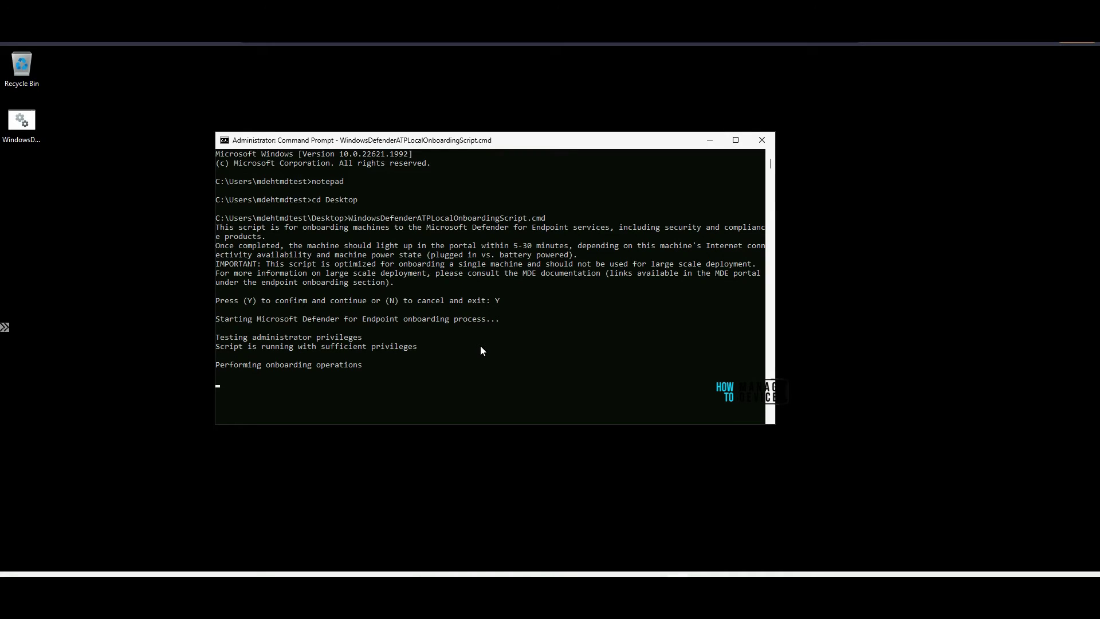
{"action": "key", "text": "ctrl+2"}
{"action": "left_click_drag", "start_coordinate": [227, 327], "coordinate": [511, 320]}
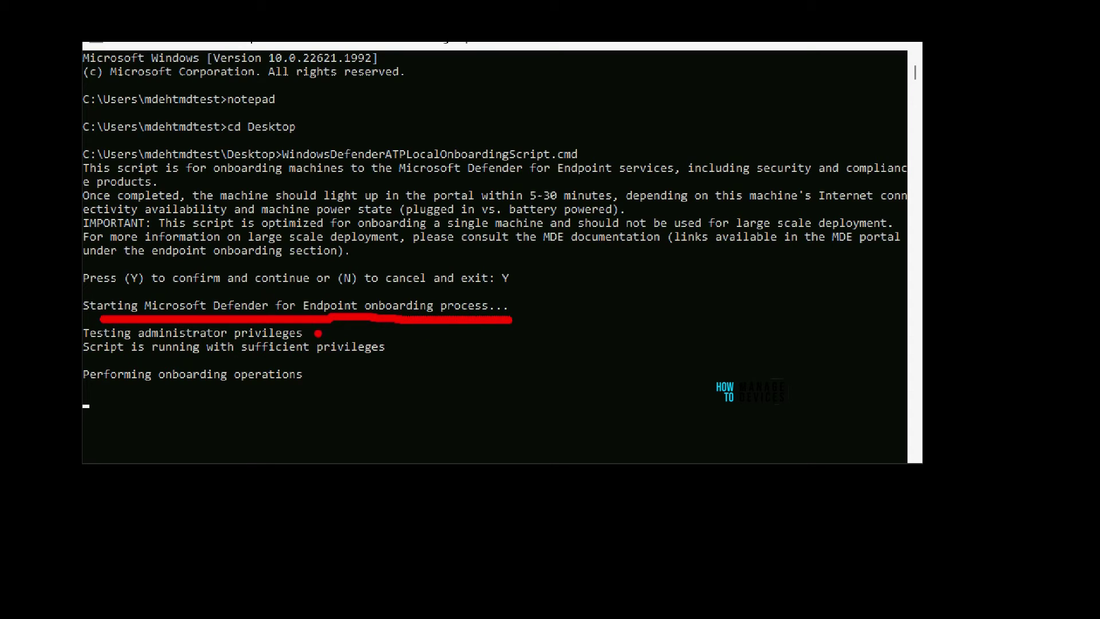
{"action": "left_click_drag", "start_coordinate": [315, 331], "coordinate": [477, 341]}
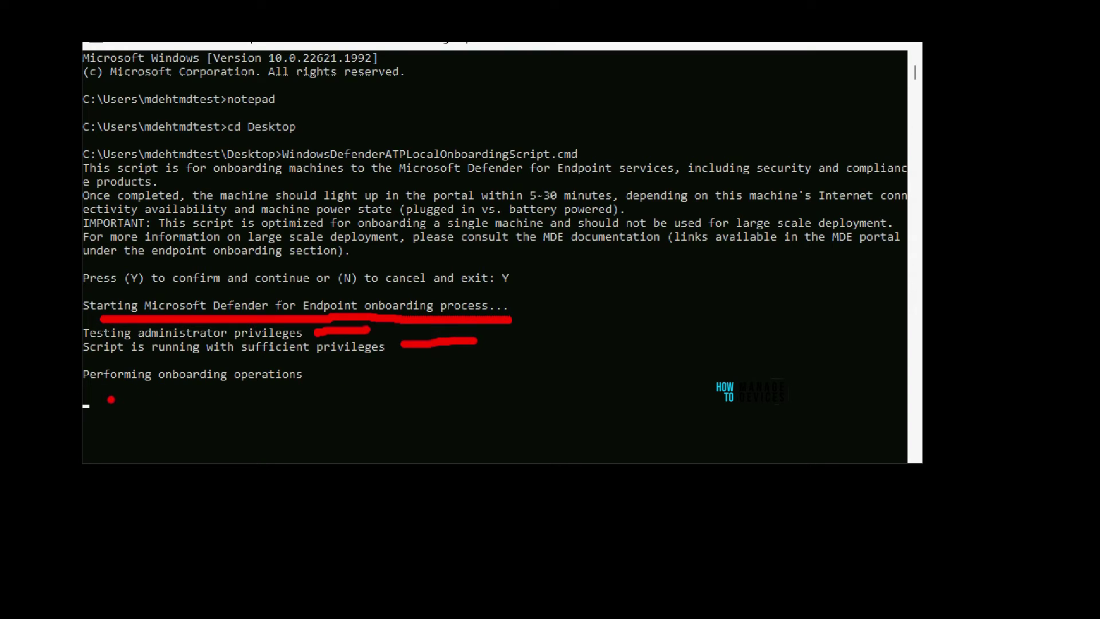
{"action": "left_click_drag", "start_coordinate": [93, 398], "coordinate": [303, 395]}
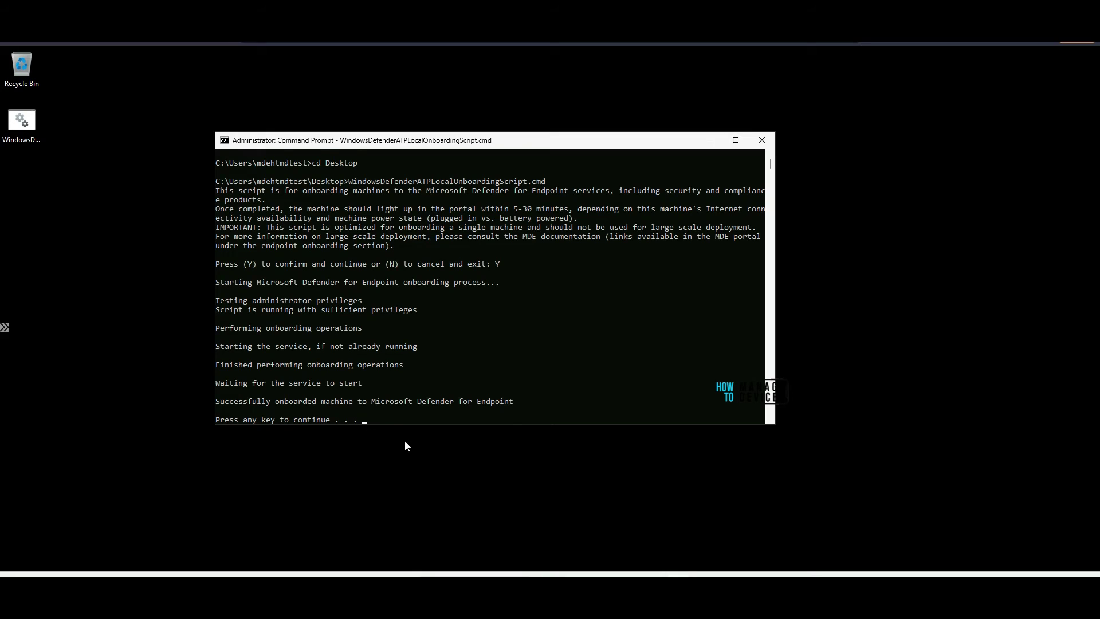
{"action": "key", "text": "Return"}
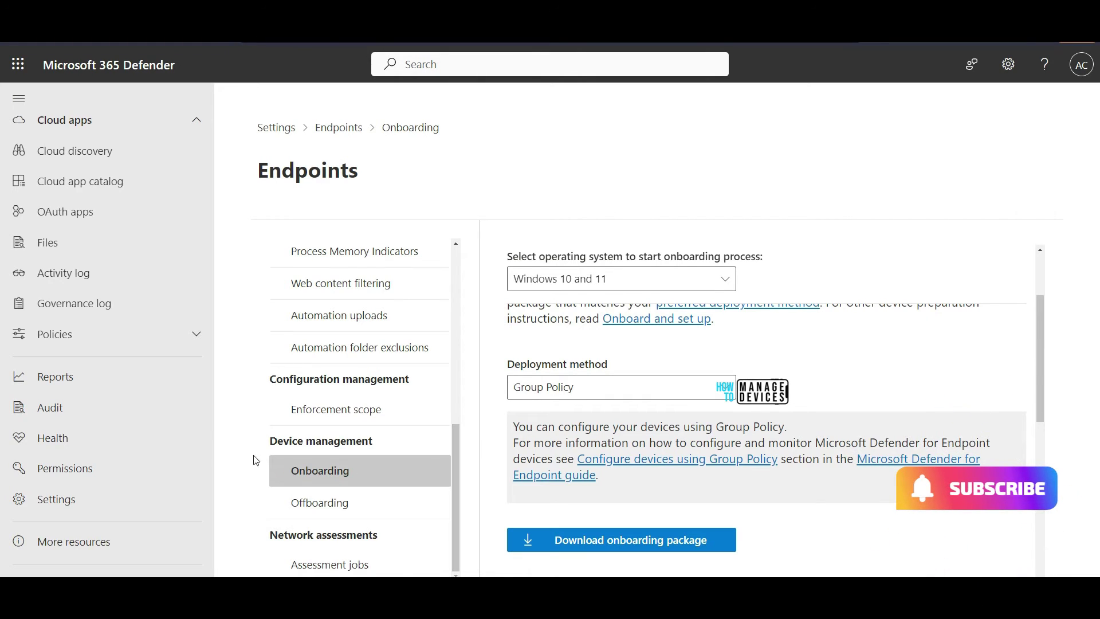
Copy the detection test command for Windows 10 and 11 from the Endpoints onboarding page and switch to the administrator Command Prompt
{"action": "scroll", "coordinate": [115, 346], "scroll_direction": "up", "scroll_amount": 3}
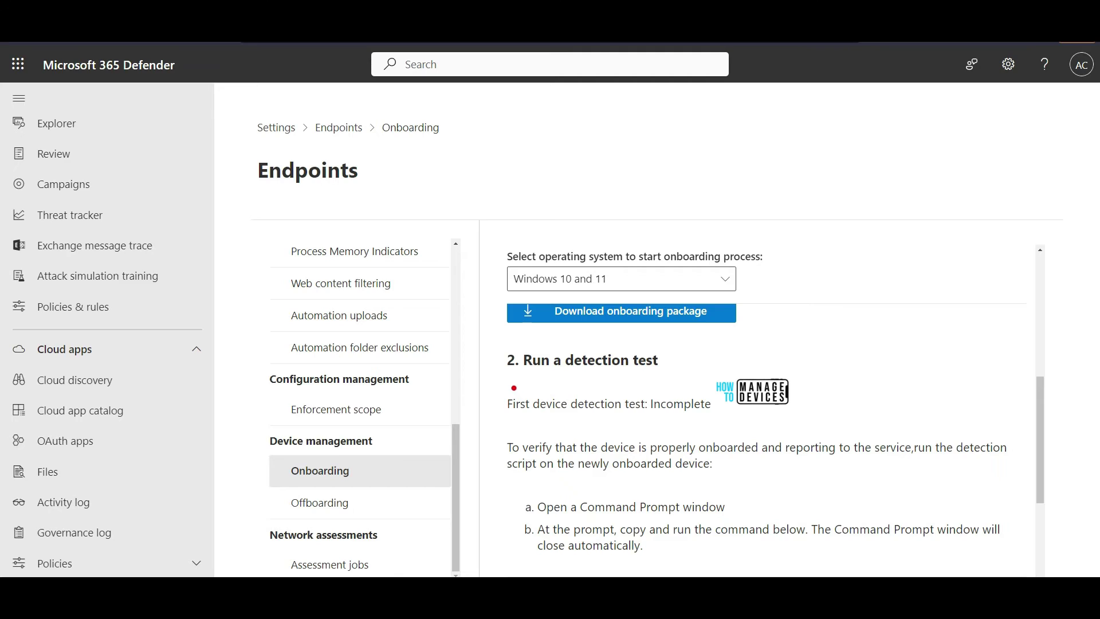
{"action": "left_click_drag", "start_coordinate": [514, 387], "coordinate": [649, 385]}
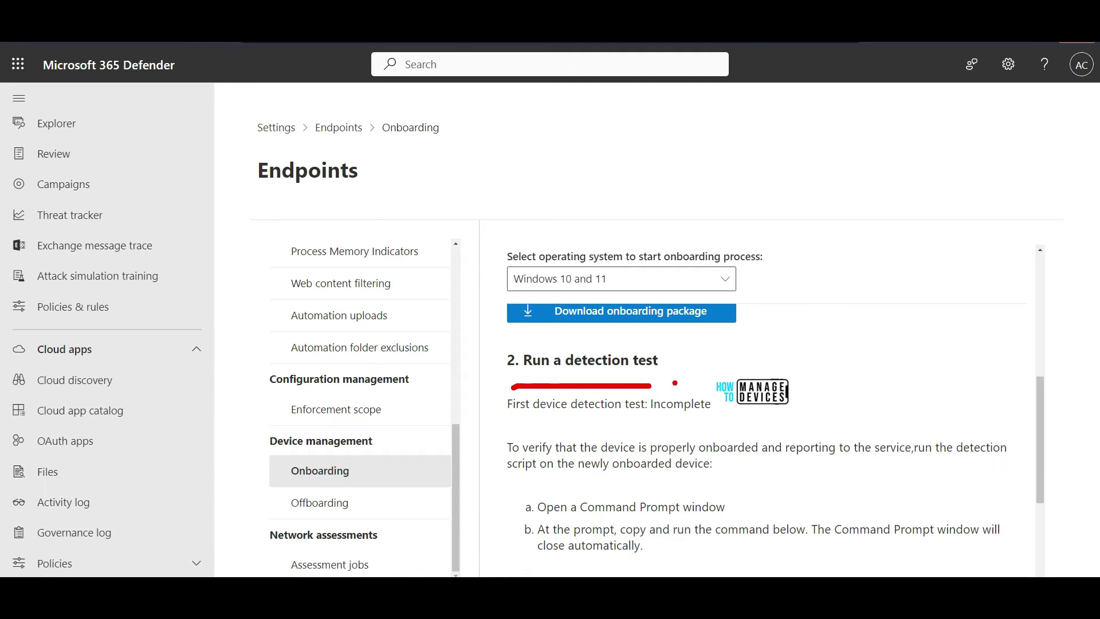
{"action": "scroll", "coordinate": [575, 387], "scroll_direction": "down", "scroll_amount": 2}
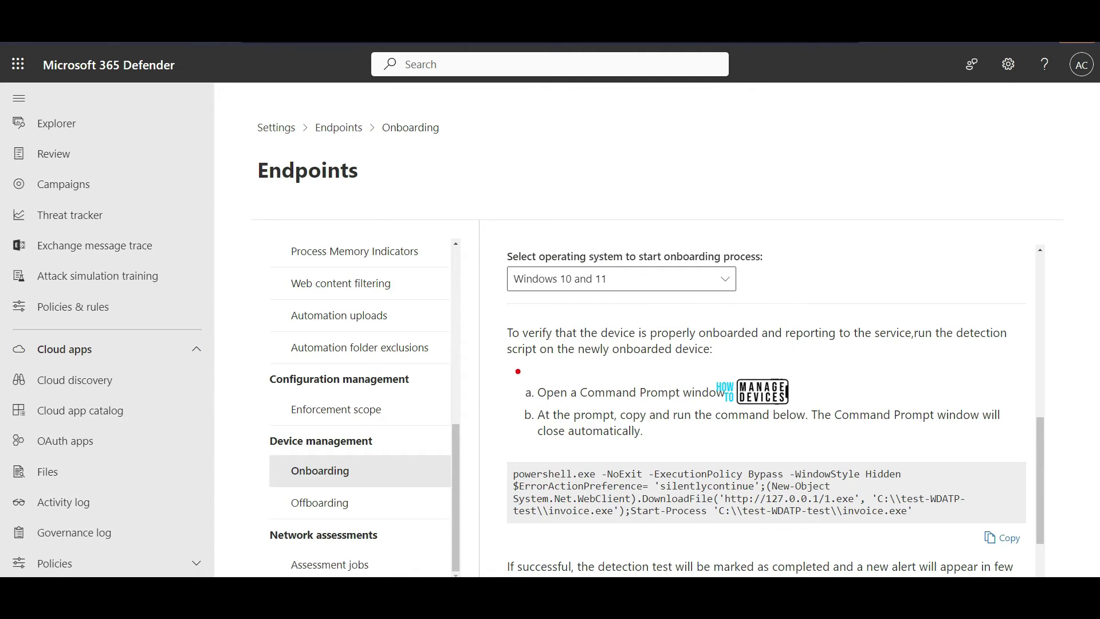
{"action": "mouse_move", "coordinate": [515, 370]}
{"action": "left_mouse_down"}
{"action": "mouse_move", "coordinate": [712, 378]}
{"action": "mouse_move", "coordinate": [955, 350]}
{"action": "left_mouse_up"}
{"action": "key", "text": "Escape"}
{"action": "left_click", "coordinate": [1001, 537]}
{"action": "left_click_drag", "start_coordinate": [580, 393], "coordinate": [724, 392]}
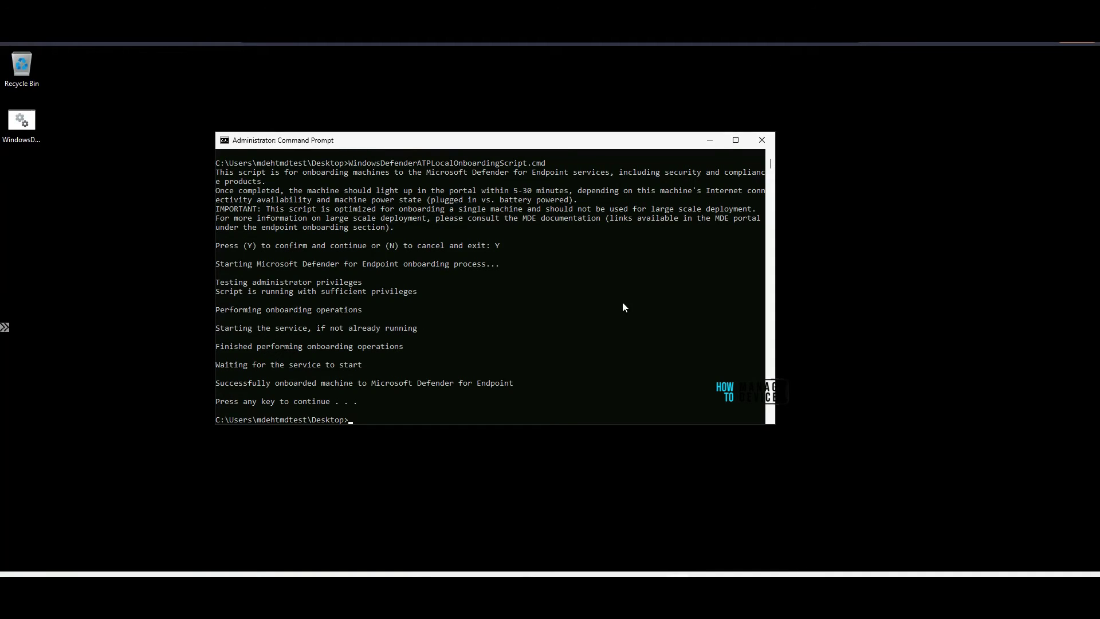
{"action": "left_click", "coordinate": [403, 420]}
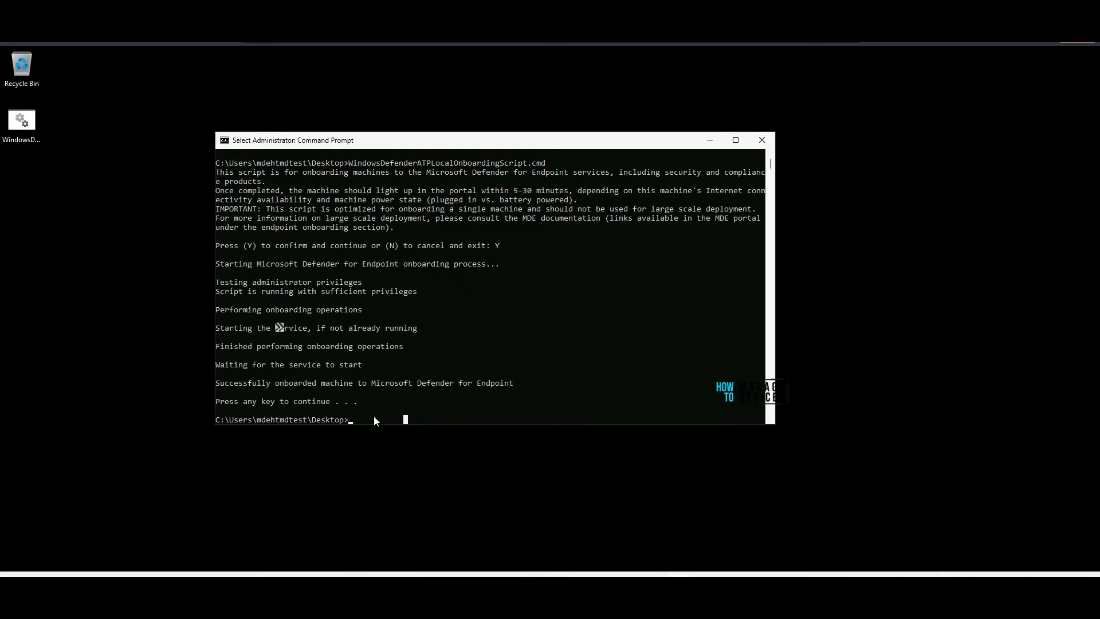
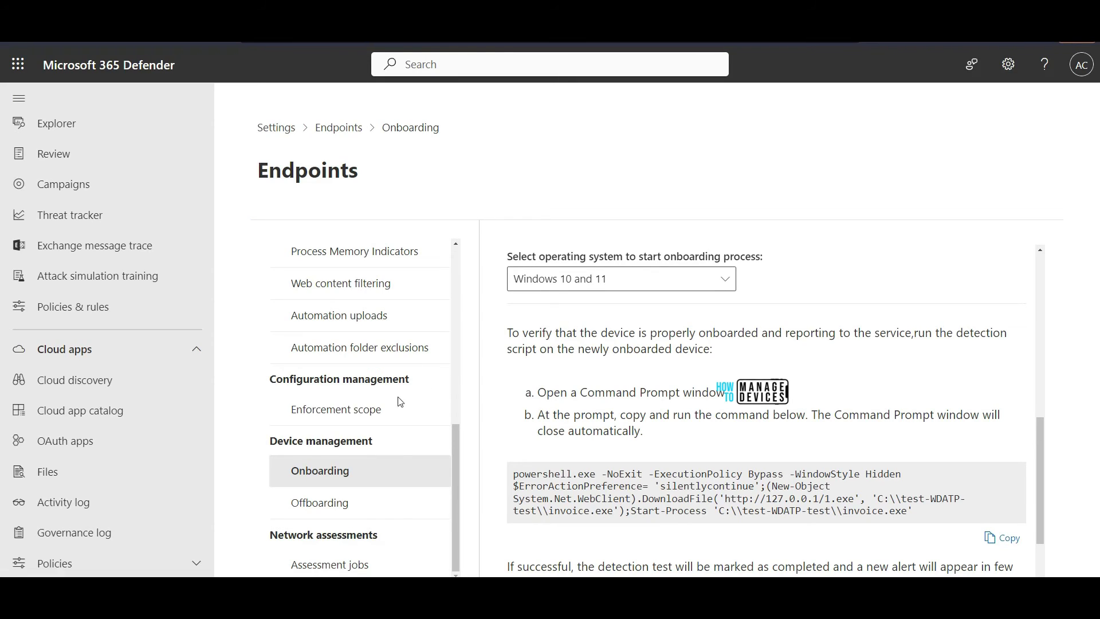
Open the Device Inventory and review the listed devices' domain, sensor health, onboarding status and last device update
{"action": "scroll", "coordinate": [102, 292], "scroll_direction": "up", "scroll_amount": 7}
{"action": "left_click", "coordinate": [61, 232]}
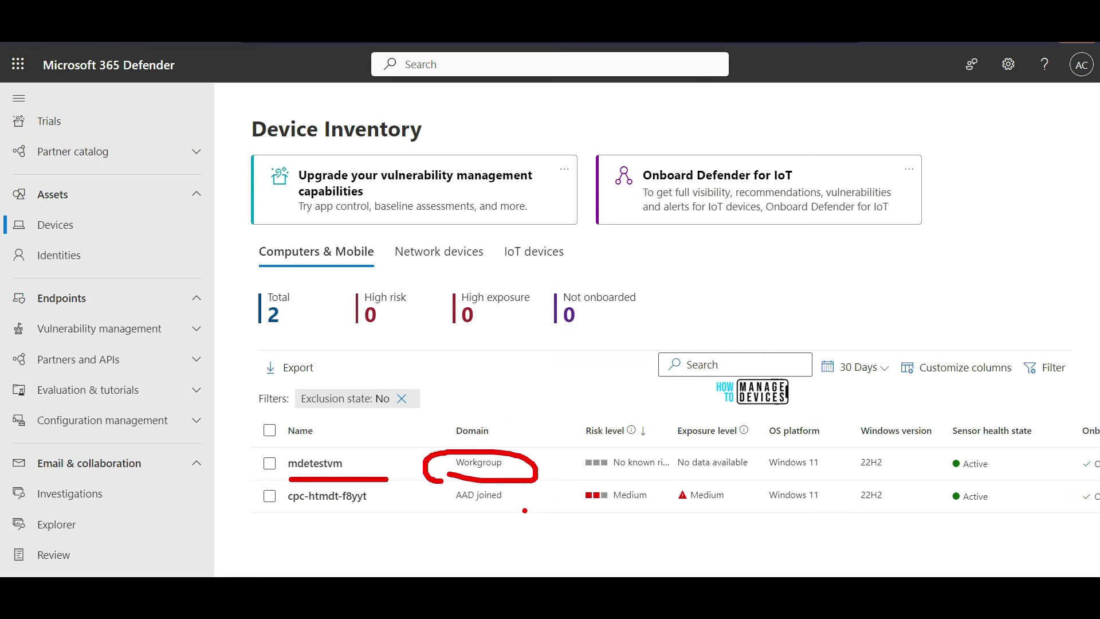
{"action": "key", "text": "Escape"}
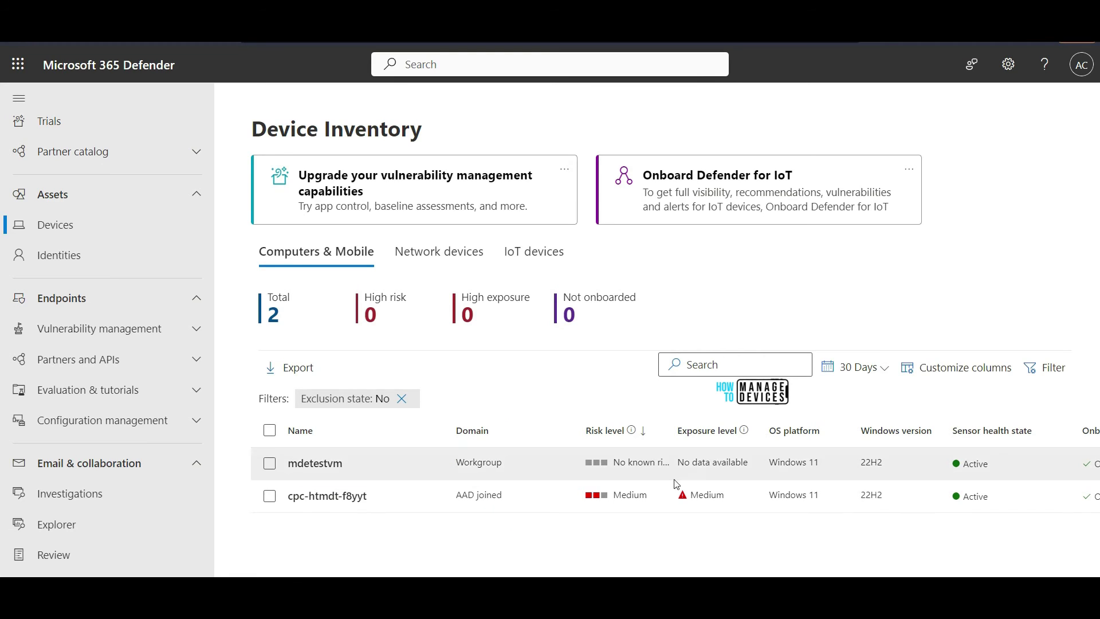
{"action": "scroll", "coordinate": [640, 551], "scroll_direction": "right", "scroll_amount": 2}
{"action": "scroll", "coordinate": [657, 464], "scroll_direction": "right", "scroll_amount": 3}
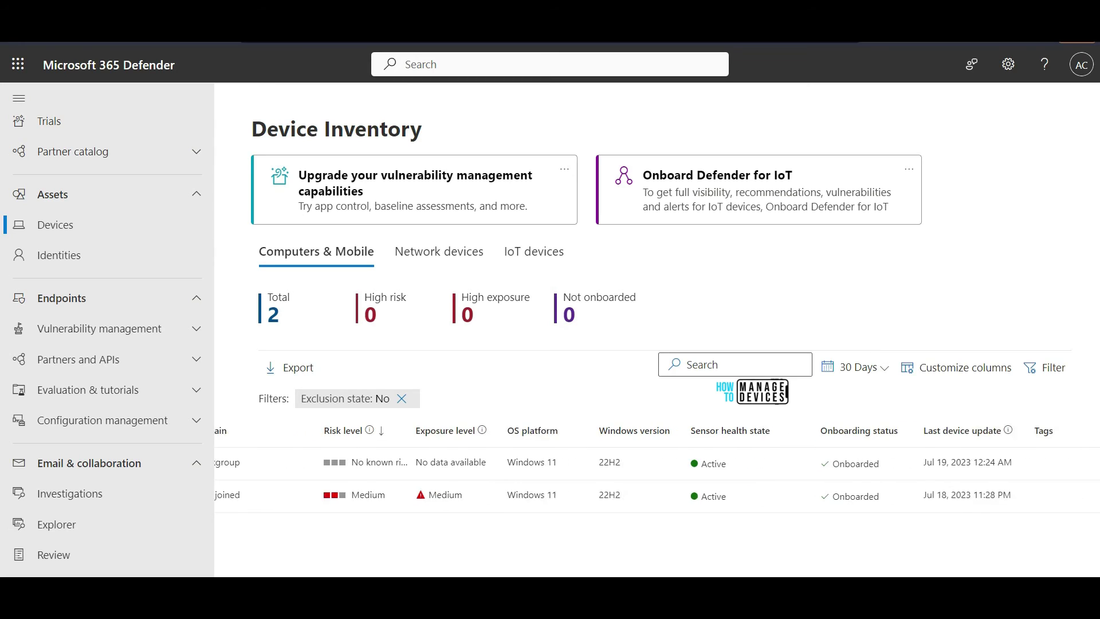
{"action": "scroll", "coordinate": [656, 464], "scroll_direction": "left", "scroll_amount": 6}
Open the mdetestvm device page and check Managed by and MDE Enrollment status in its device details
{"action": "left_click", "coordinate": [310, 461]}
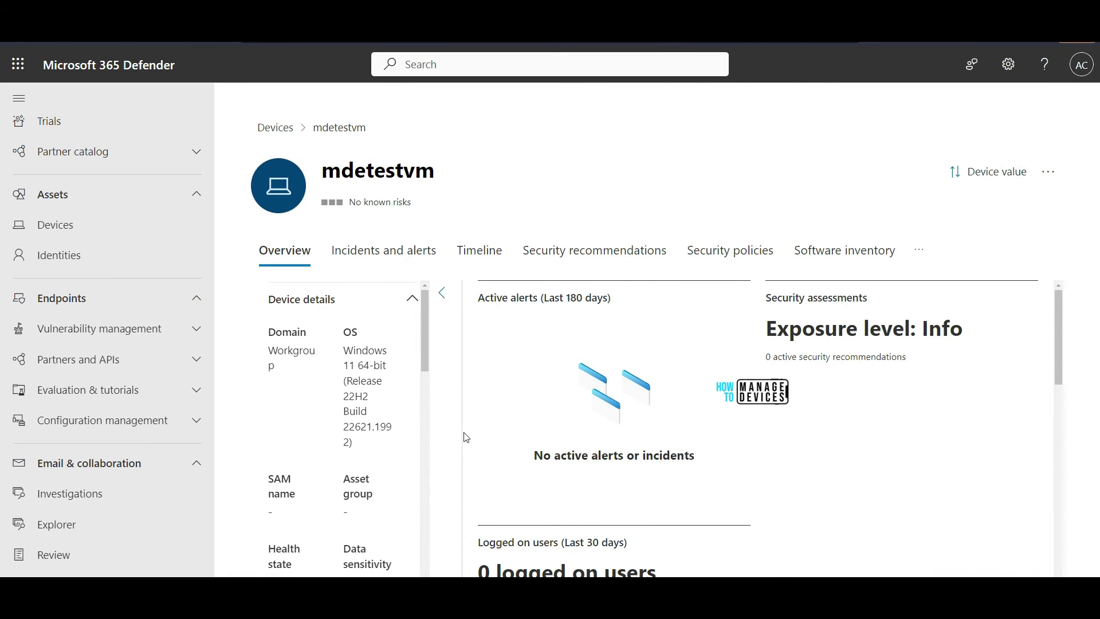
{"action": "left_click_drag", "start_coordinate": [425, 355], "coordinate": [435, 455]}
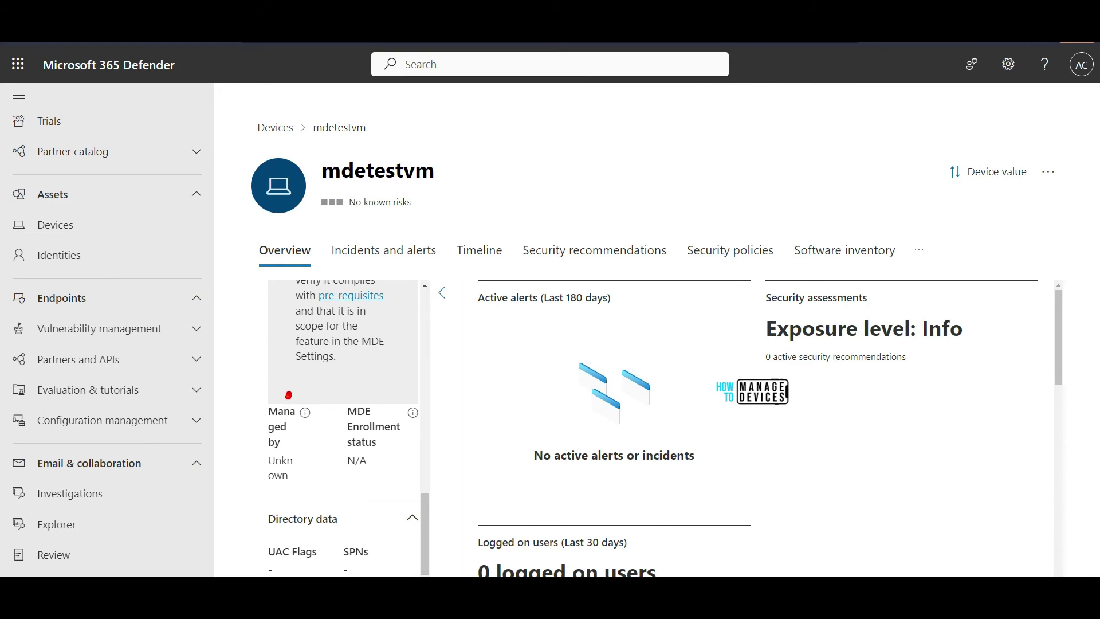
{"action": "mouse_move", "coordinate": [288, 394]}
{"action": "left_mouse_down"}
{"action": "mouse_move", "coordinate": [286, 518]}
{"action": "mouse_move", "coordinate": [323, 411]}
{"action": "mouse_move", "coordinate": [309, 394]}
{"action": "left_mouse_up"}
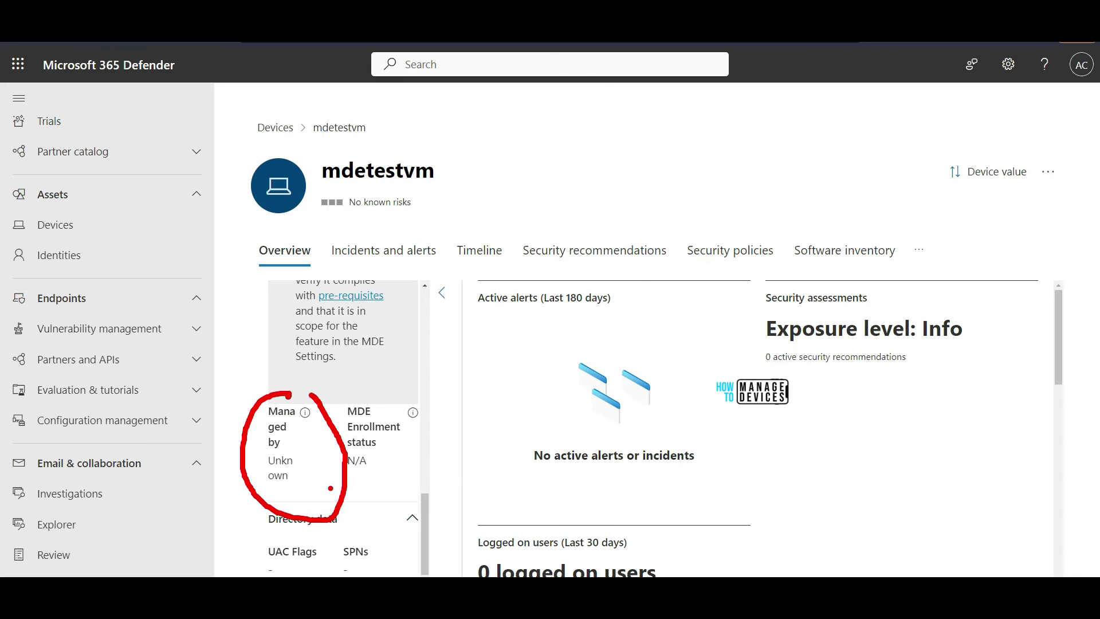
{"action": "key", "text": "Escape"}
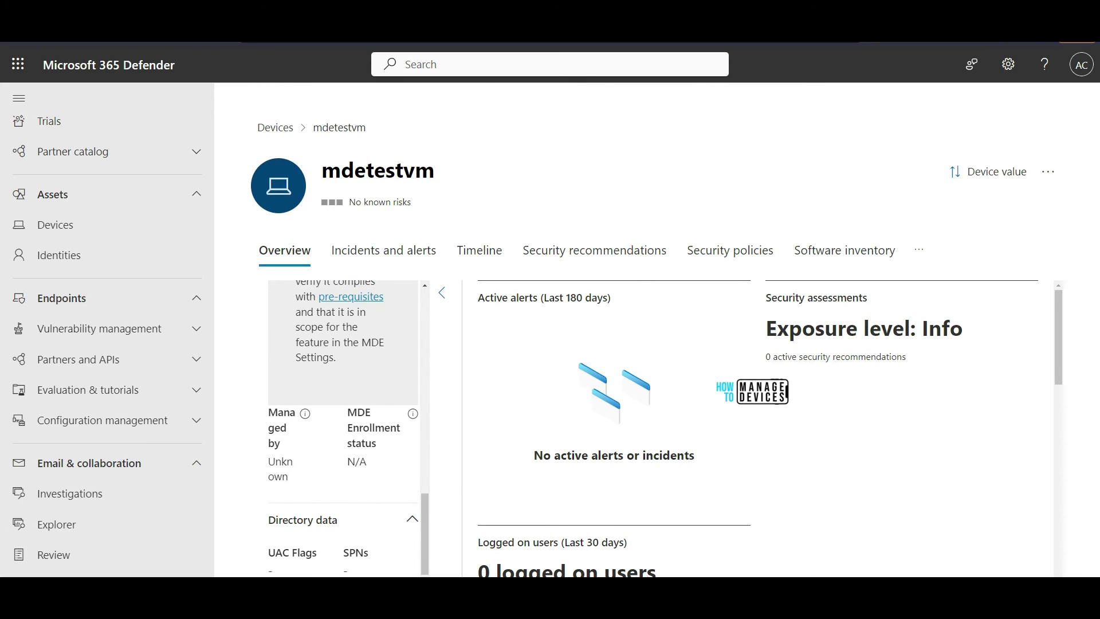
Switch to the Microsoft Entra admin center and open the list of all devices under Identity
{"action": "left_click", "coordinate": [471, 12]}
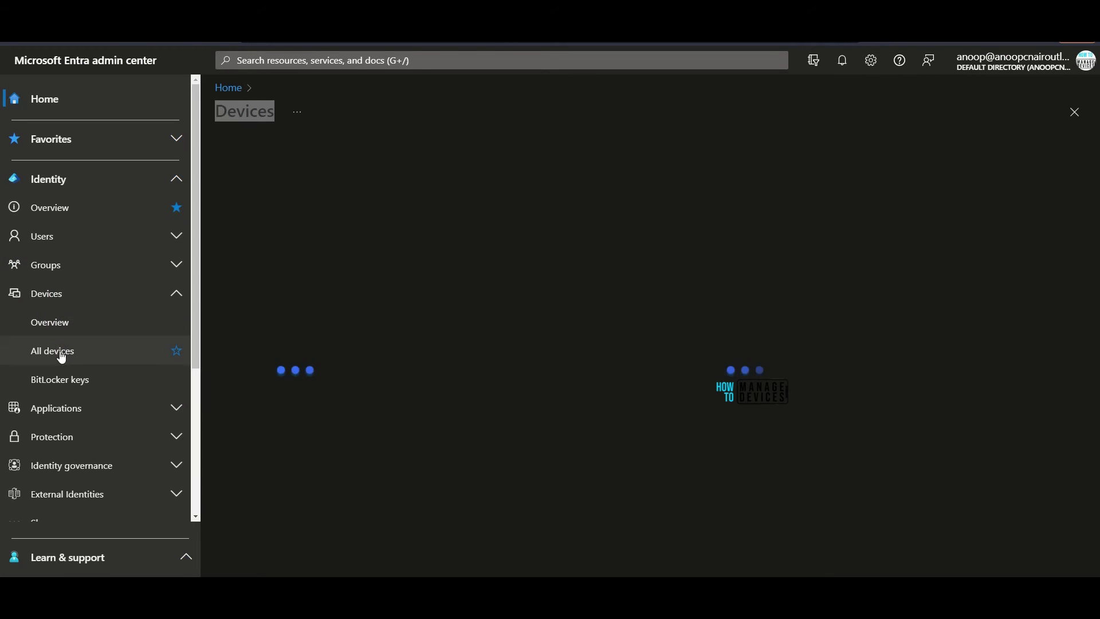
{"action": "left_click", "coordinate": [56, 351]}
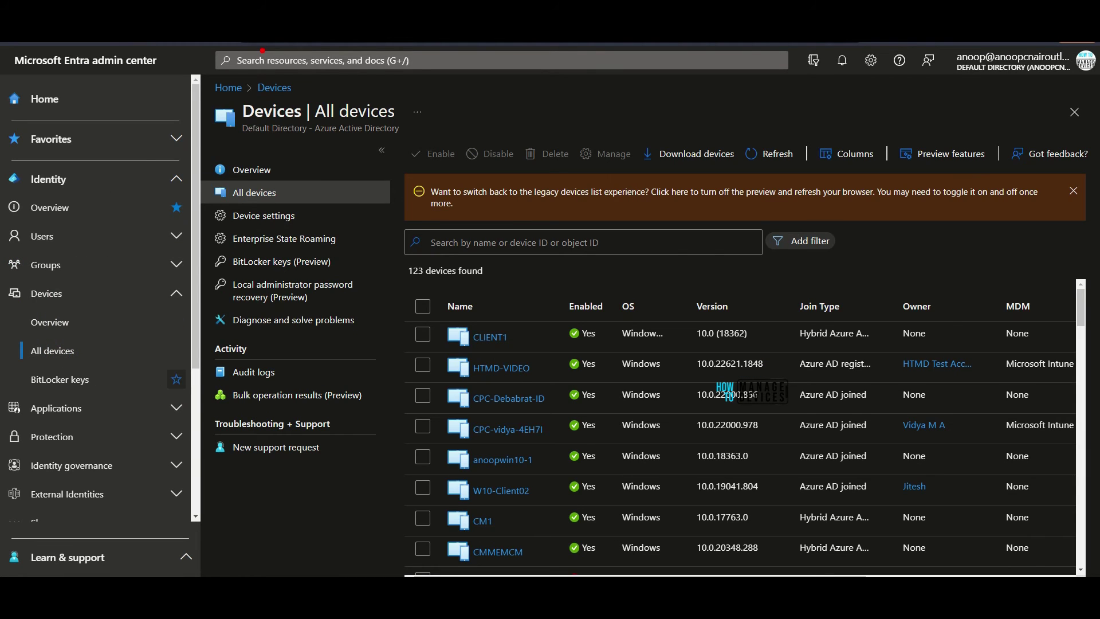
{"action": "left_click_drag", "start_coordinate": [262, 50], "coordinate": [351, 49]}
{"action": "left_click_drag", "start_coordinate": [40, 365], "coordinate": [91, 365]}
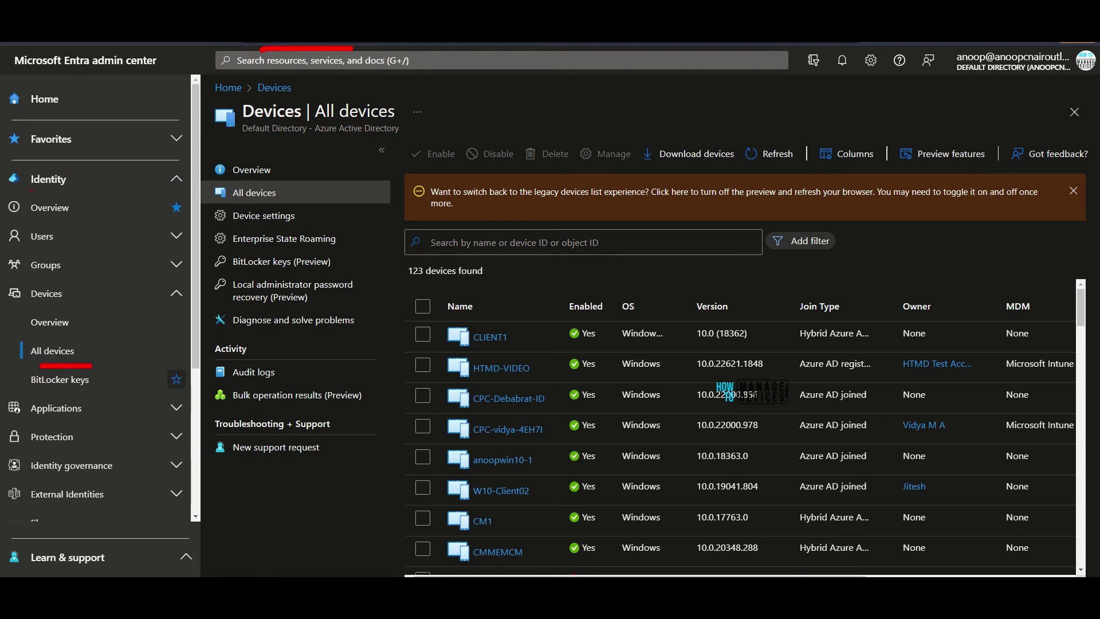
Search the Entra device list for MDE, repeat the search once, and clear the search text
{"action": "left_click", "coordinate": [515, 240]}
{"action": "type", "text": "MDE"}
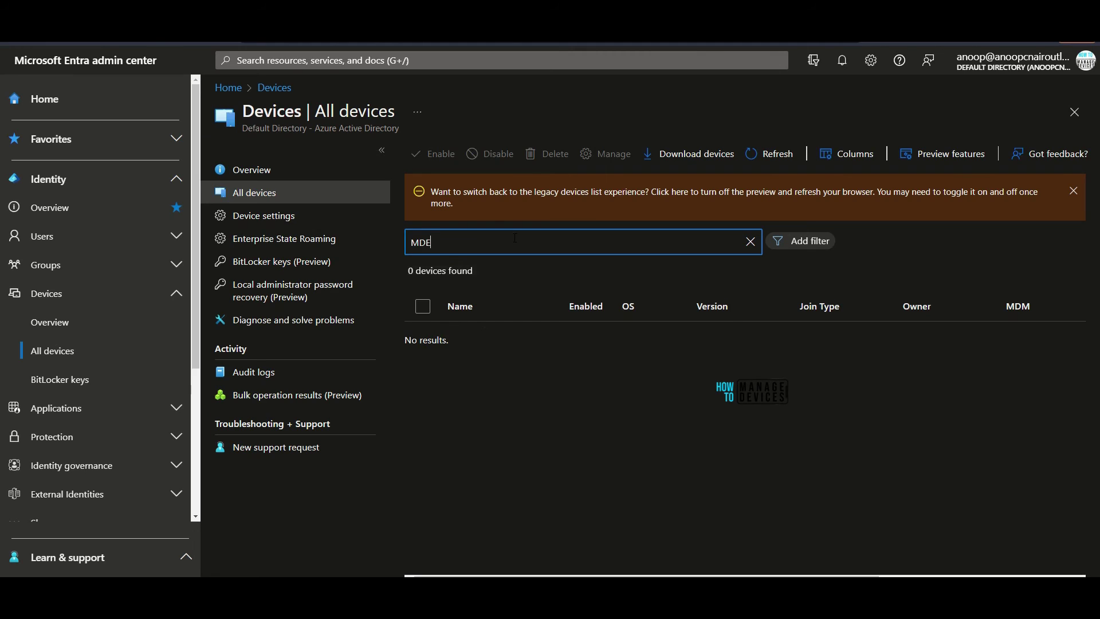
{"action": "key", "text": "BackSpace"}
{"action": "key", "text": "BackSpace"}
{"action": "key", "text": "BackSpace"}
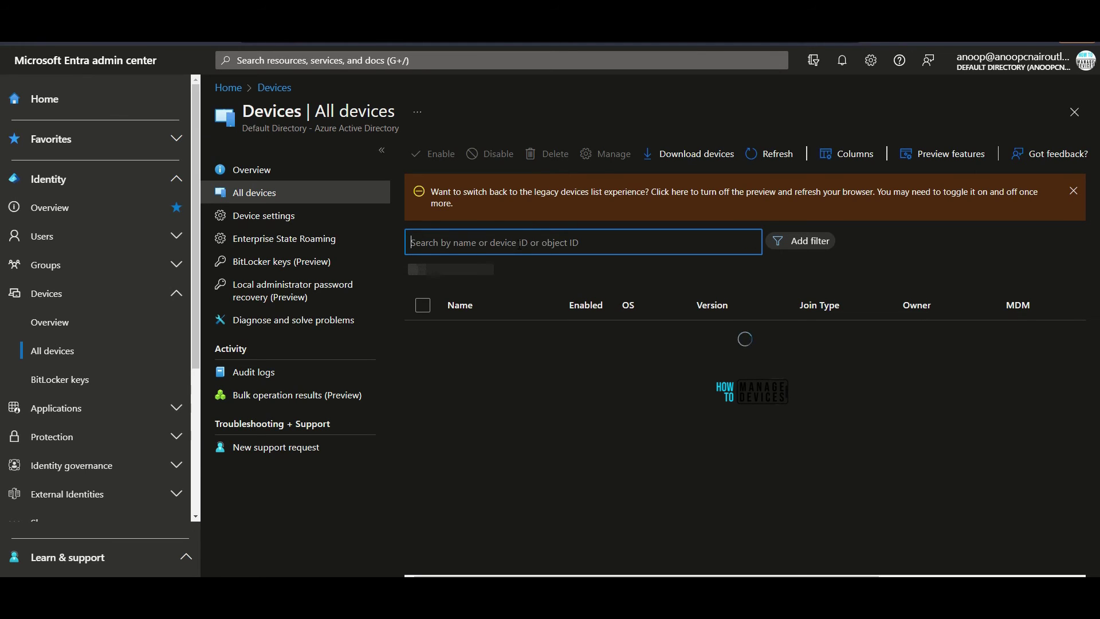
{"action": "type", "text": "MDE"}
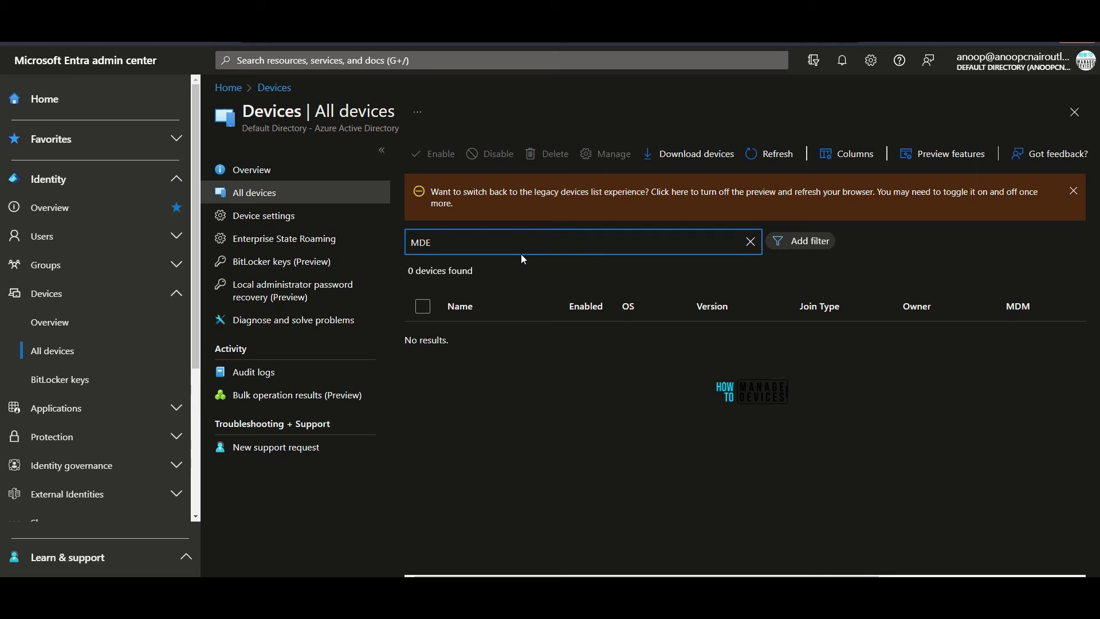
{"action": "key", "text": "BackSpace"}
{"action": "key", "text": "BackSpace"}
{"action": "key", "text": "BackSpace"}
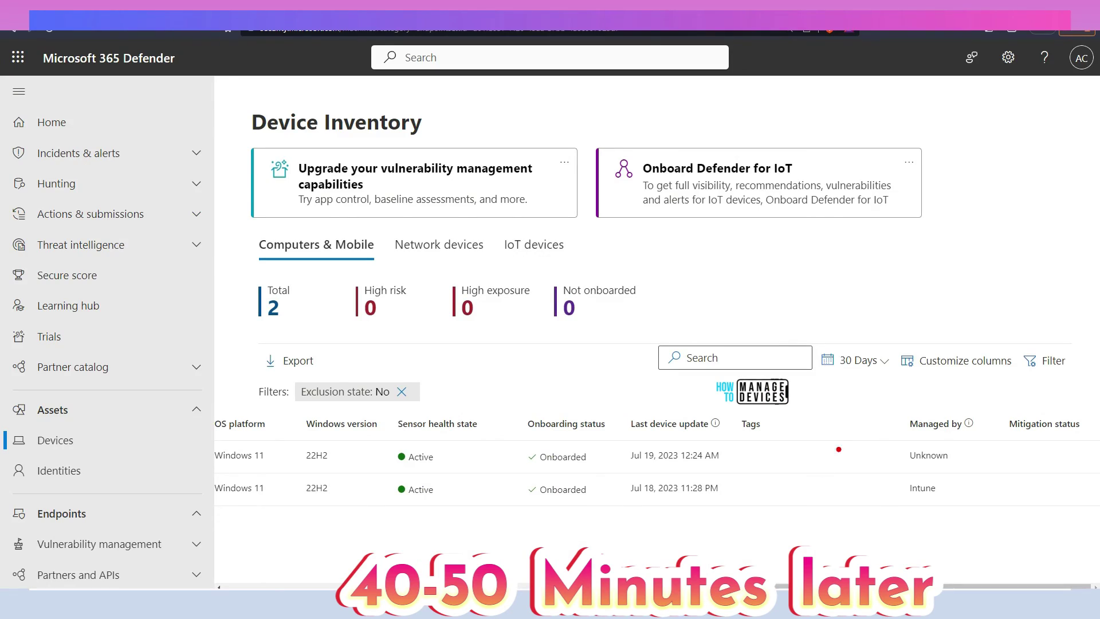
Reload the Device Inventory in Microsoft 365 Defender and examine the Windows version, onboarding status and Managed by columns
{"action": "mouse_move", "coordinate": [898, 389]}
{"action": "left_mouse_down"}
{"action": "mouse_move", "coordinate": [855, 481]}
{"action": "mouse_move", "coordinate": [983, 410]}
{"action": "mouse_move", "coordinate": [897, 388]}
{"action": "left_mouse_up"}
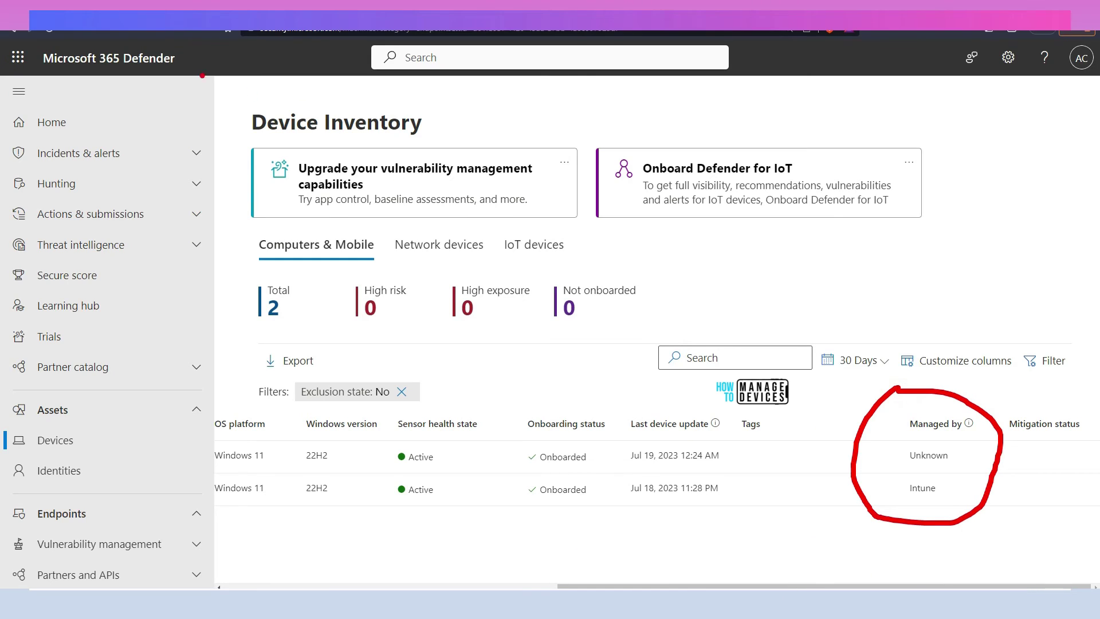
{"action": "left_click", "coordinate": [49, 32]}
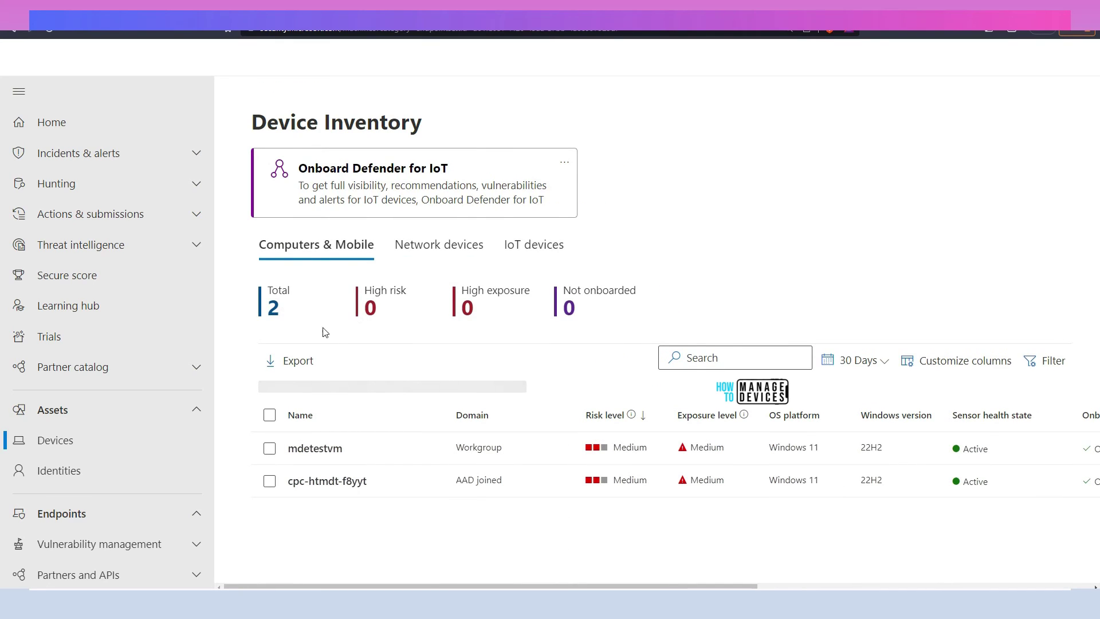
{"action": "scroll", "coordinate": [599, 574], "scroll_direction": "right", "scroll_amount": 3}
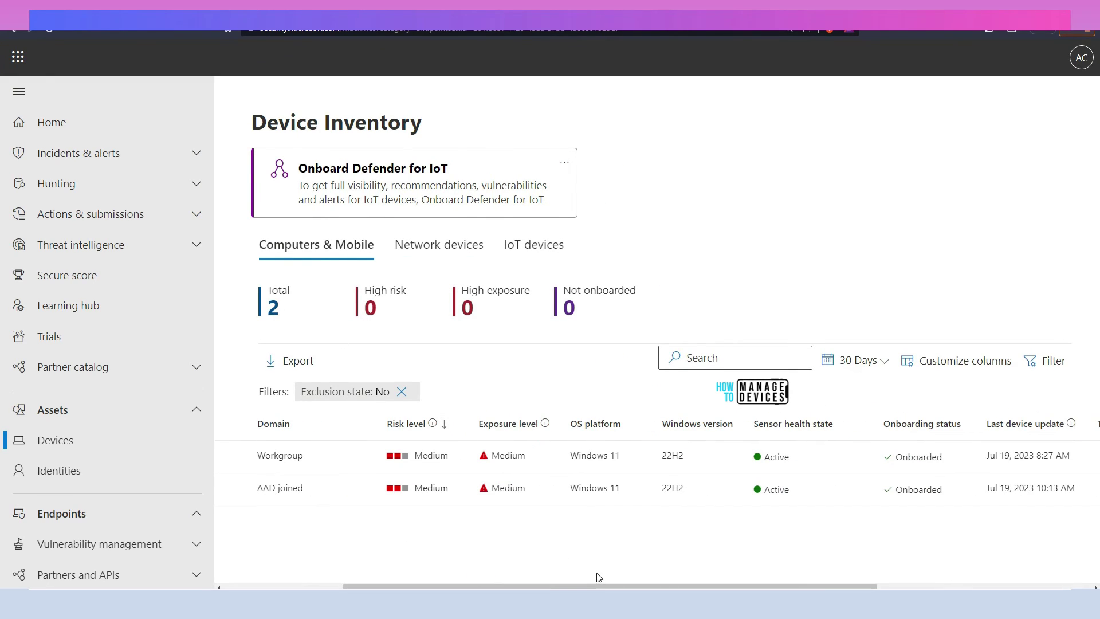
{"action": "key", "text": "ctrl+2"}
{"action": "left_click_drag", "start_coordinate": [639, 400], "coordinate": [674, 410]}
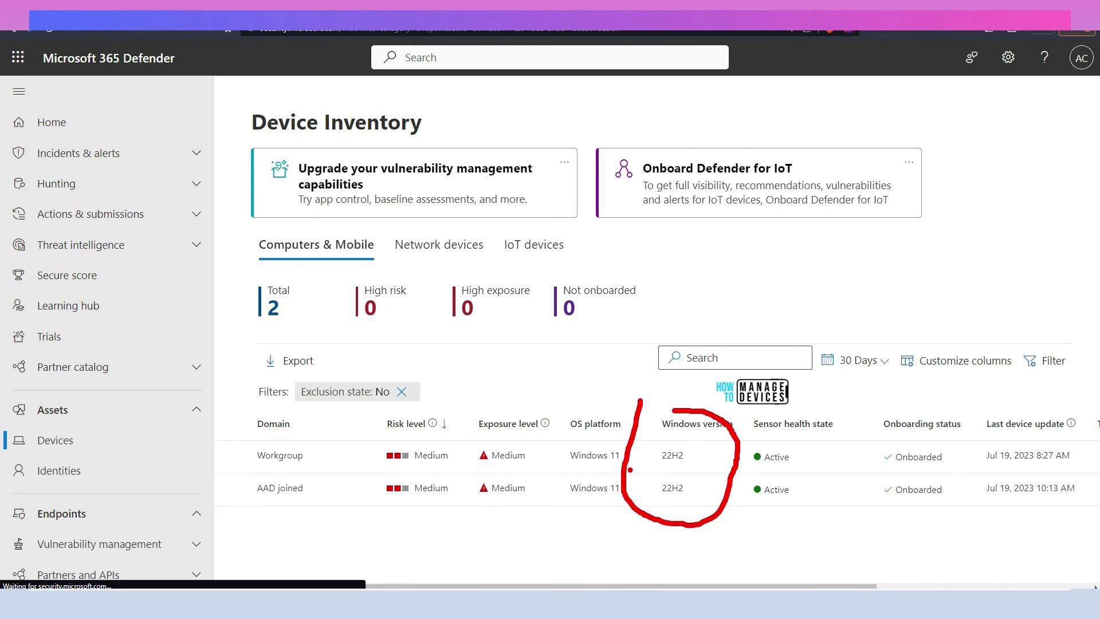
{"action": "left_click_drag", "start_coordinate": [630, 469], "coordinate": [691, 469]}
{"action": "left_click_drag", "start_coordinate": [318, 467], "coordinate": [255, 472]}
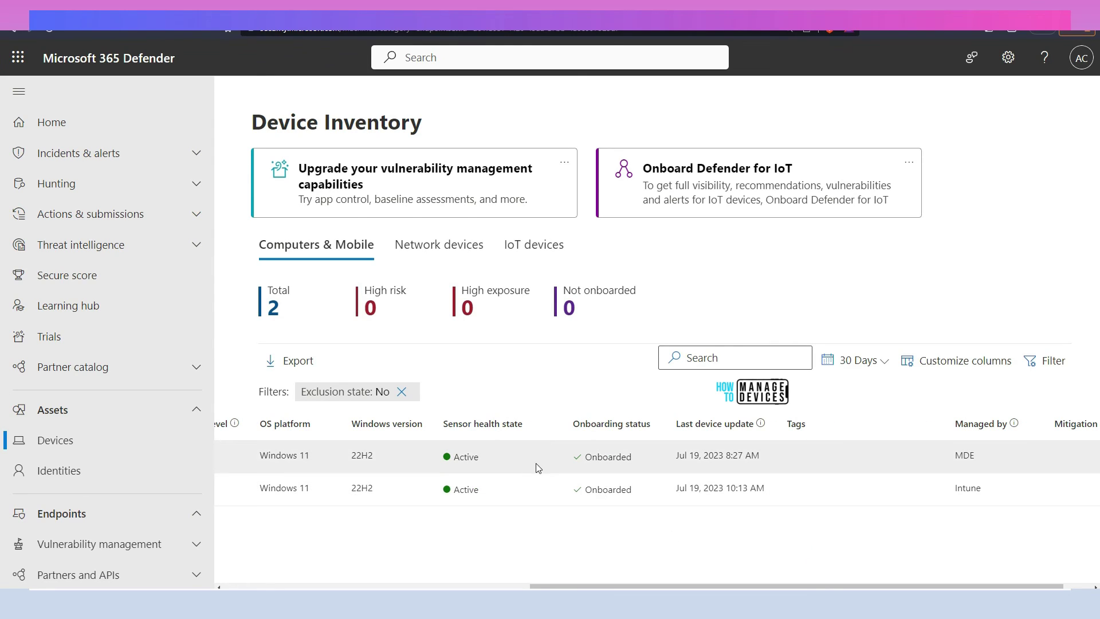
{"action": "left_click_drag", "start_coordinate": [543, 463], "coordinate": [686, 478]}
{"action": "mouse_move", "coordinate": [974, 396]}
{"action": "left_mouse_down"}
{"action": "mouse_move", "coordinate": [1038, 436]}
{"action": "mouse_move", "coordinate": [964, 403]}
{"action": "mouse_move", "coordinate": [964, 436]}
{"action": "mouse_move", "coordinate": [1031, 426]}
{"action": "left_mouse_up"}
{"action": "left_click_drag", "start_coordinate": [952, 461], "coordinate": [983, 461]}
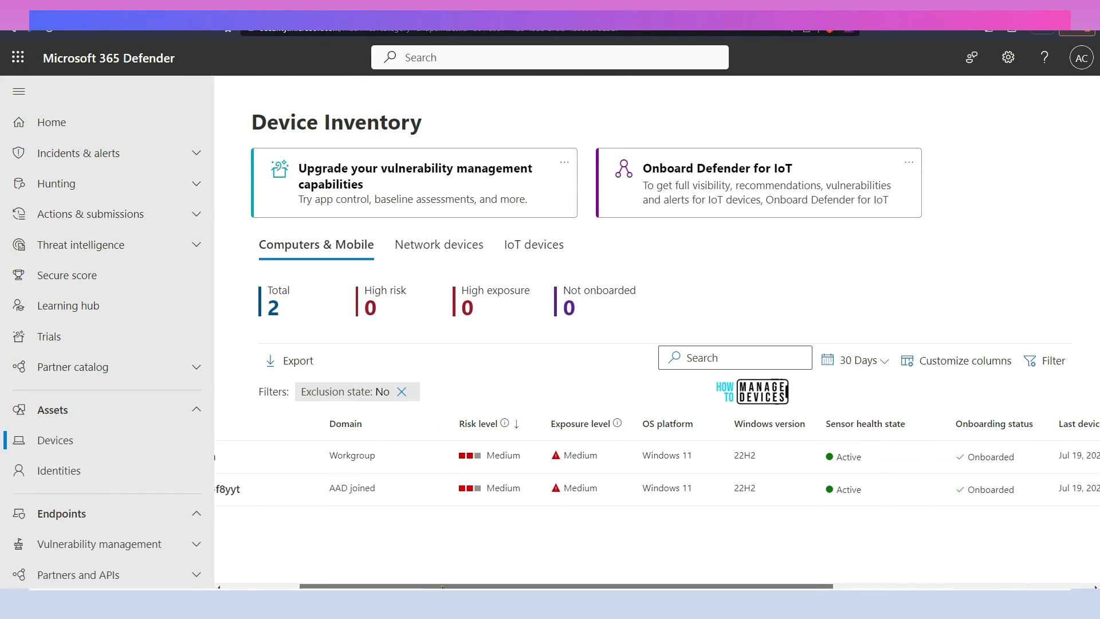
Open the mdetestvm device page and review its overview, timeline and security policies
{"action": "left_click_drag", "start_coordinate": [442, 586], "coordinate": [359, 586]}
{"action": "left_click", "coordinate": [324, 456]}
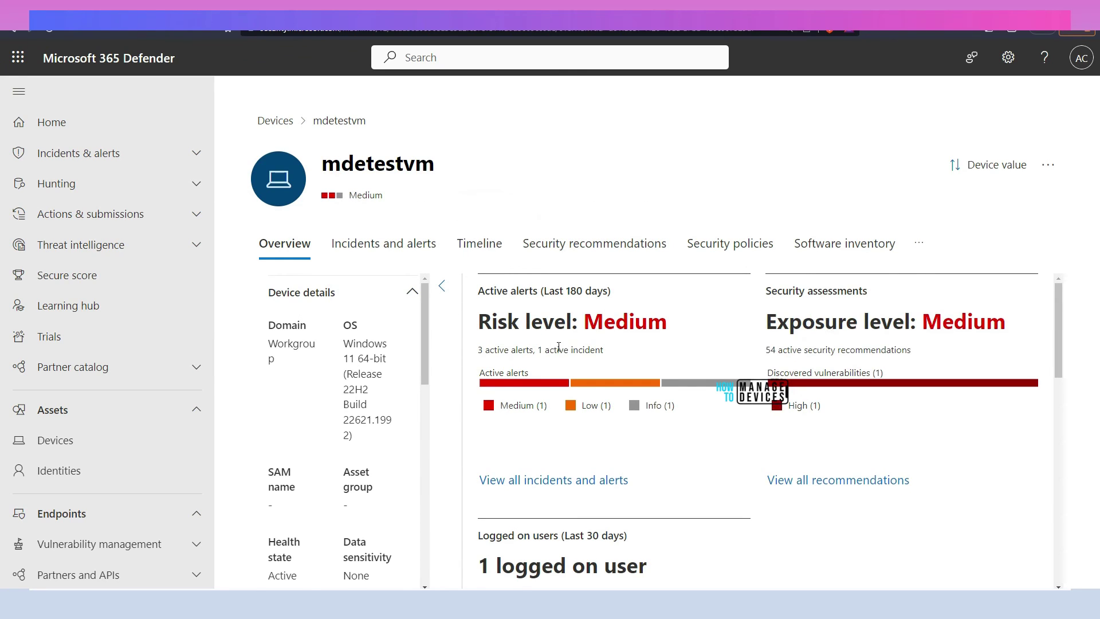
{"action": "mouse_move", "coordinate": [598, 388]}
{"action": "scroll", "coordinate": [599, 388], "scroll_direction": "down", "scroll_amount": 10}
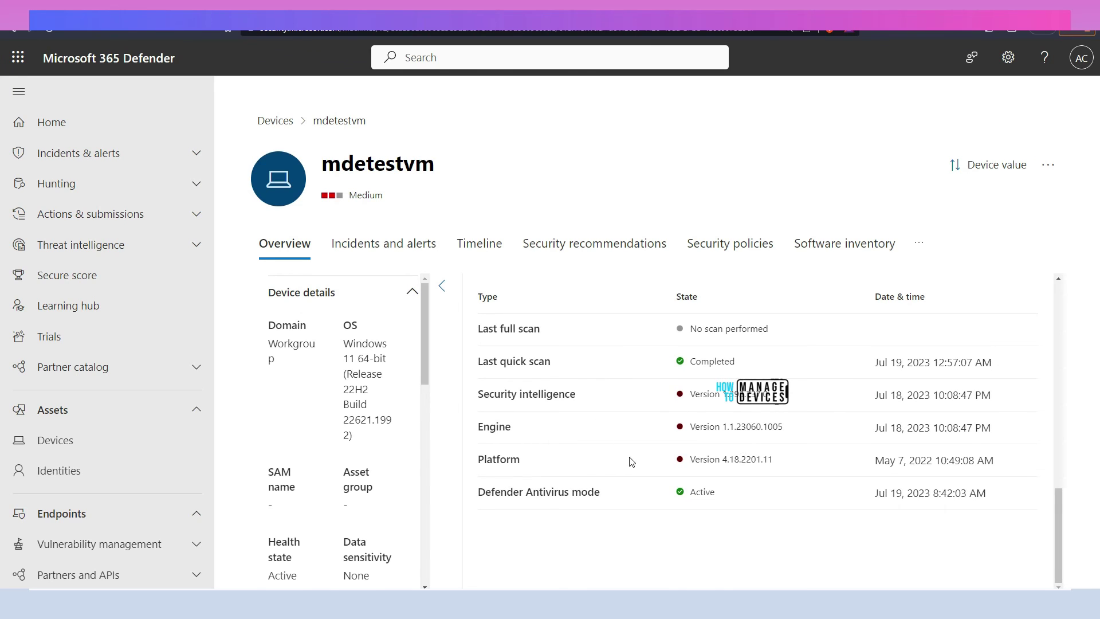
{"action": "scroll", "coordinate": [642, 468], "scroll_direction": "up", "scroll_amount": 1}
{"action": "scroll", "coordinate": [642, 468], "scroll_direction": "up", "scroll_amount": 10}
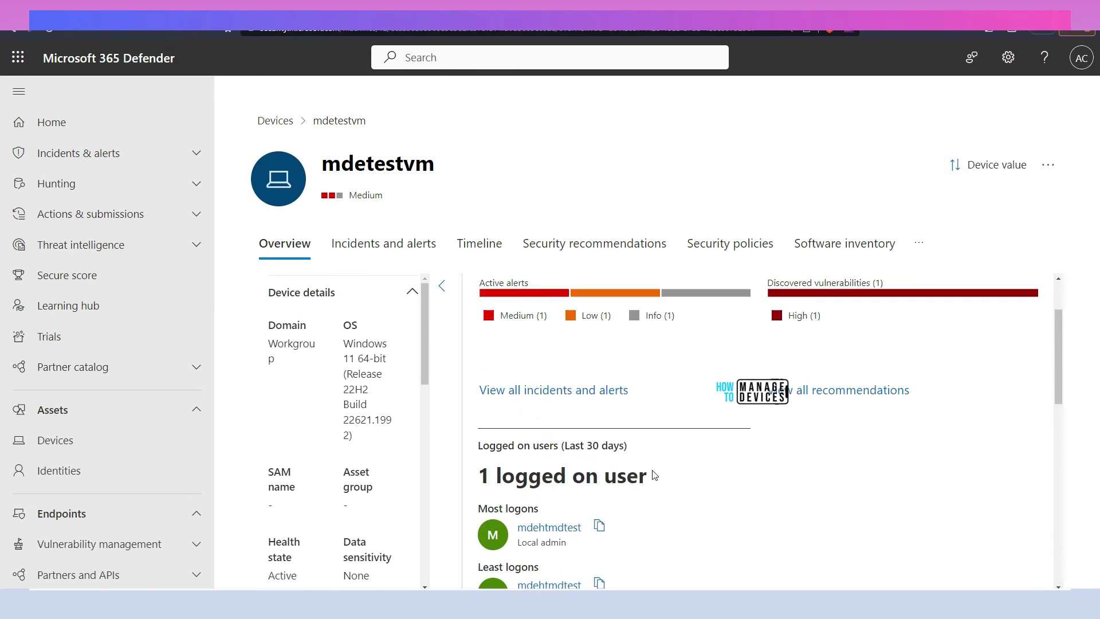
{"action": "left_click", "coordinate": [475, 243]}
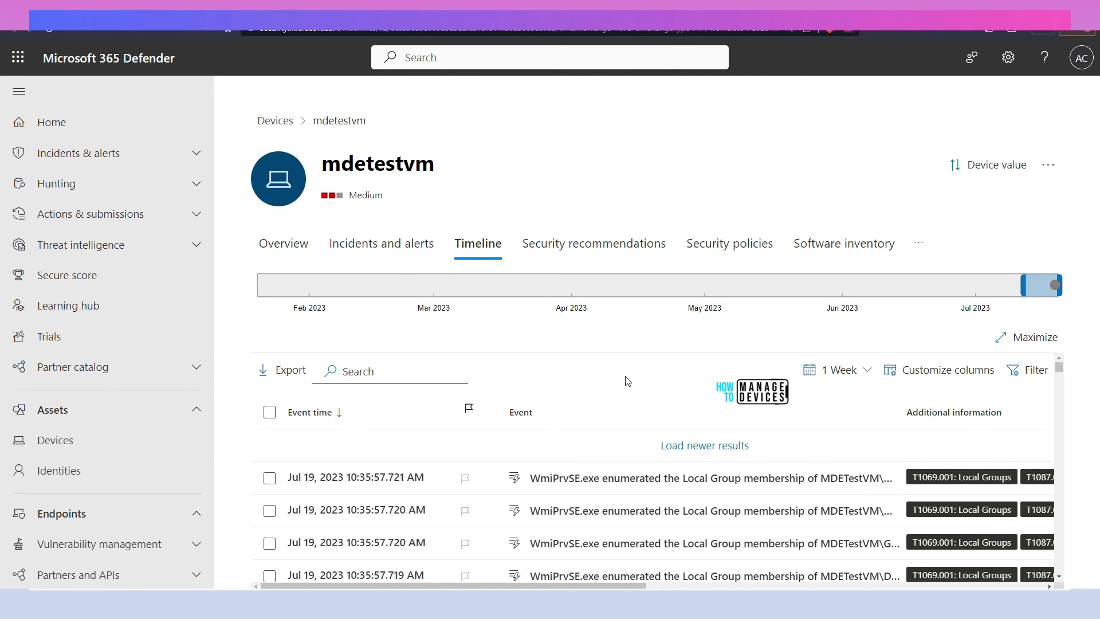
{"action": "left_click", "coordinate": [720, 245]}
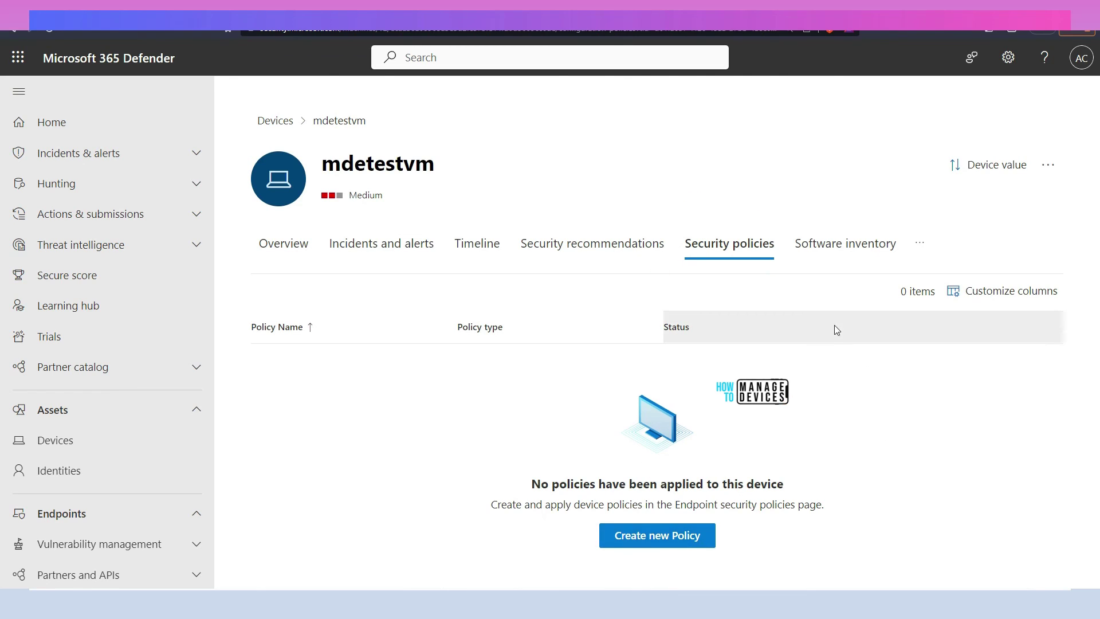
Show the additional actions for mdetestvm and locate the Policy sync option without running it
{"action": "left_click", "coordinate": [1047, 165]}
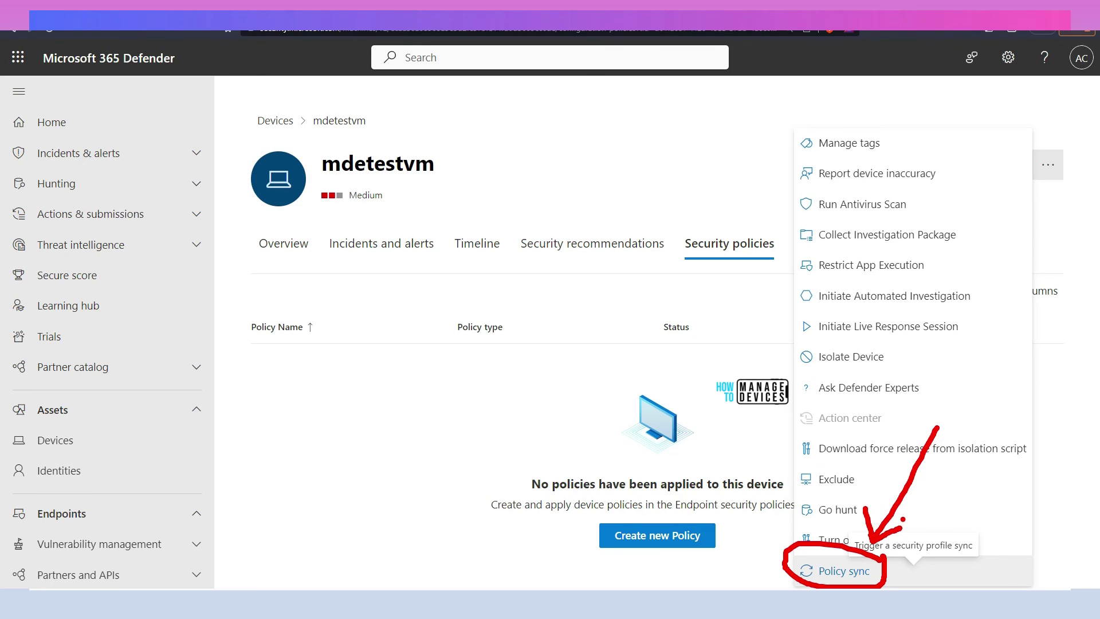
{"action": "left_click_drag", "start_coordinate": [414, 389], "coordinate": [474, 419]}
{"action": "mouse_move", "coordinate": [469, 375]}
{"action": "left_mouse_down"}
{"action": "mouse_move", "coordinate": [522, 403]}
{"action": "mouse_move", "coordinate": [477, 385]}
{"action": "left_mouse_up"}
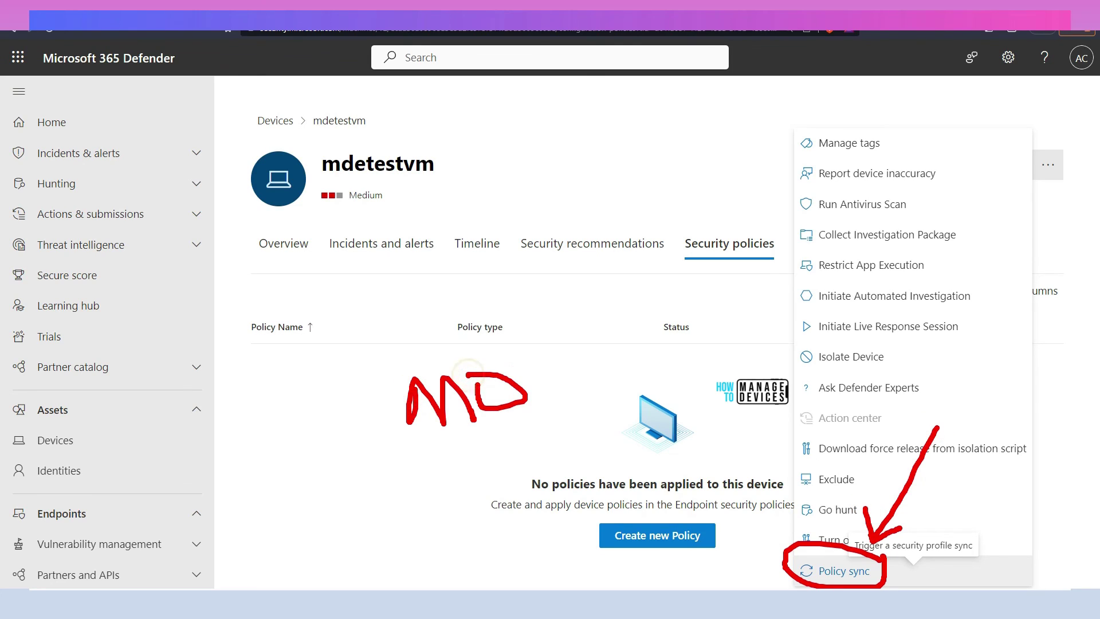
{"action": "left_click_drag", "start_coordinate": [538, 366], "coordinate": [563, 402]}
{"action": "left_click_drag", "start_coordinate": [536, 396], "coordinate": [571, 389]}
{"action": "left_click_drag", "start_coordinate": [401, 443], "coordinate": [589, 441]}
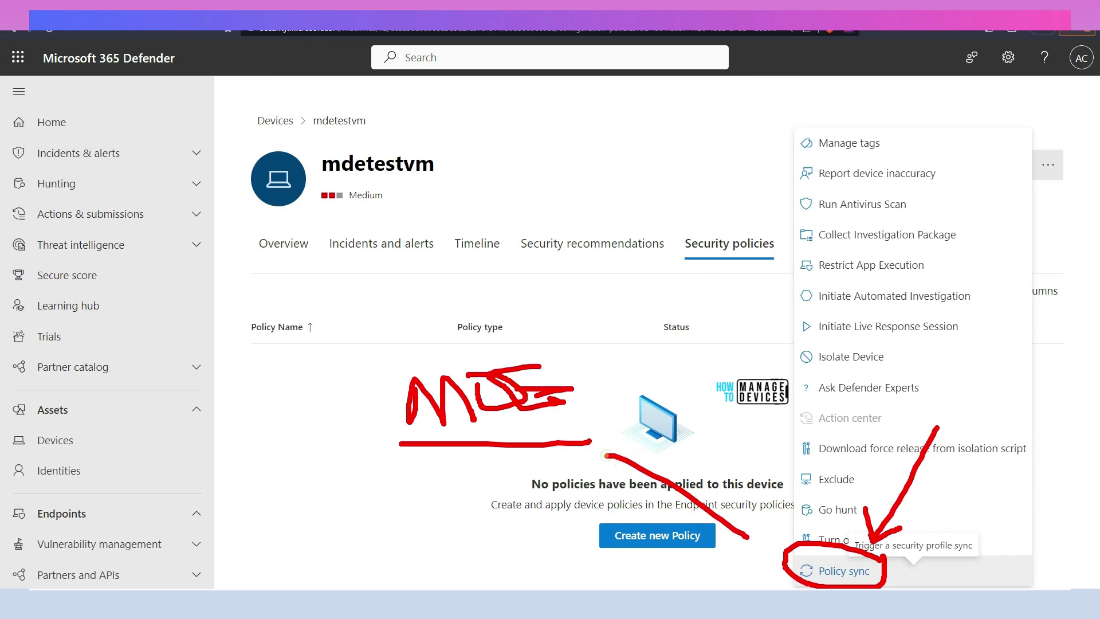
{"action": "key", "text": "Escape"}
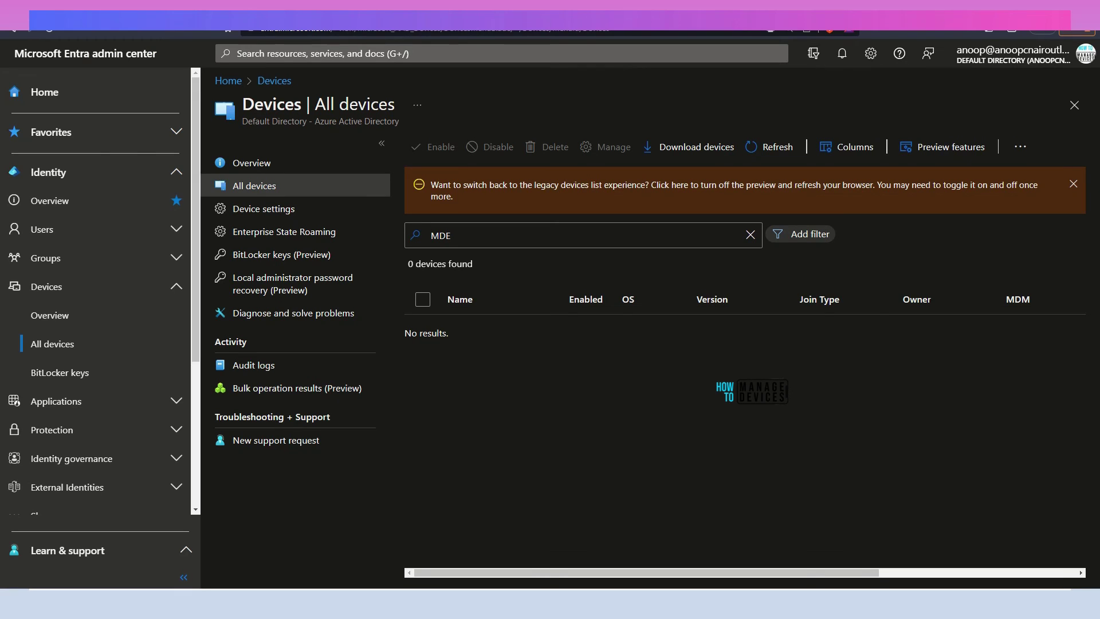
Search all devices in the Microsoft Entra admin center for MDE again and check the test VM's name and MDM entry
{"action": "left_click", "coordinate": [507, 237]}
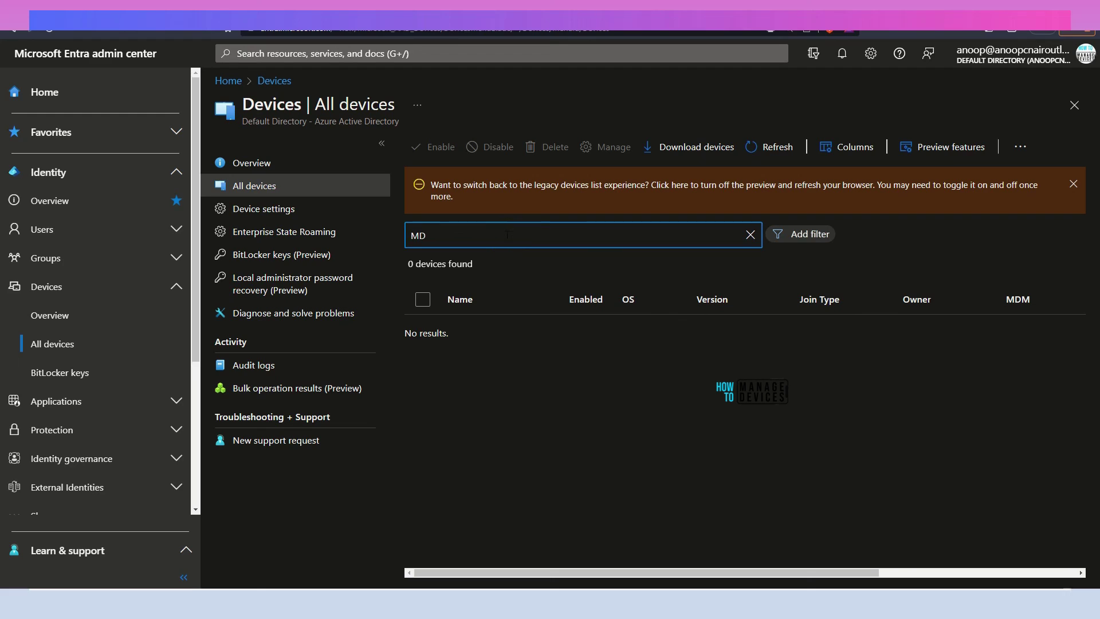
{"action": "key", "text": "BackSpace"}
{"action": "type", "text": "E"}
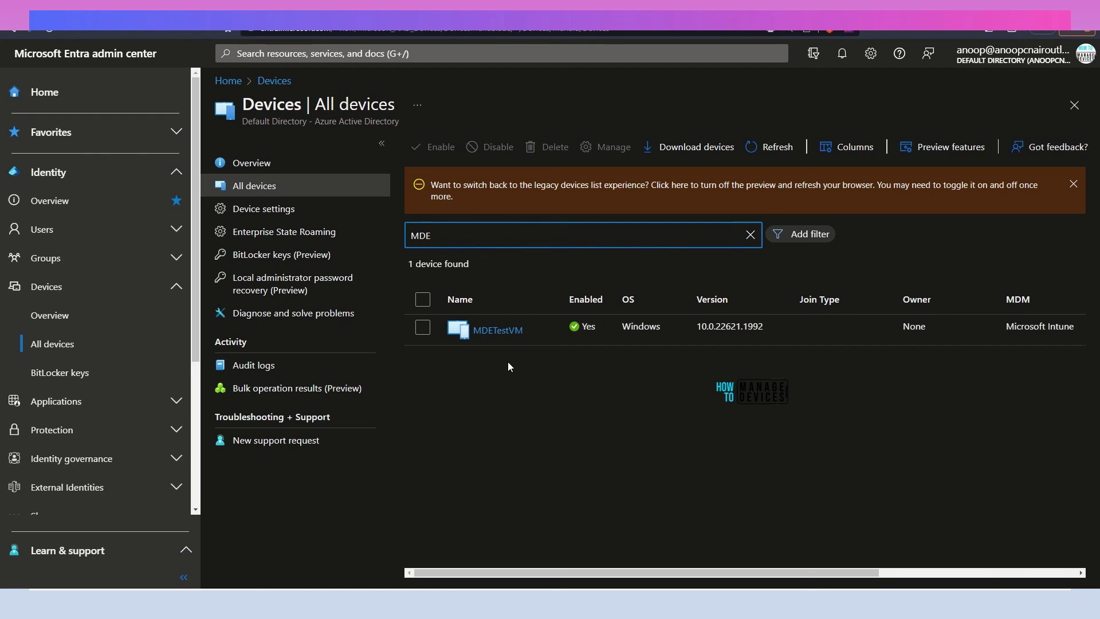
{"action": "mouse_move", "coordinate": [491, 281]}
{"action": "left_mouse_down"}
{"action": "mouse_move", "coordinate": [464, 395]}
{"action": "mouse_move", "coordinate": [497, 278]}
{"action": "left_mouse_up"}
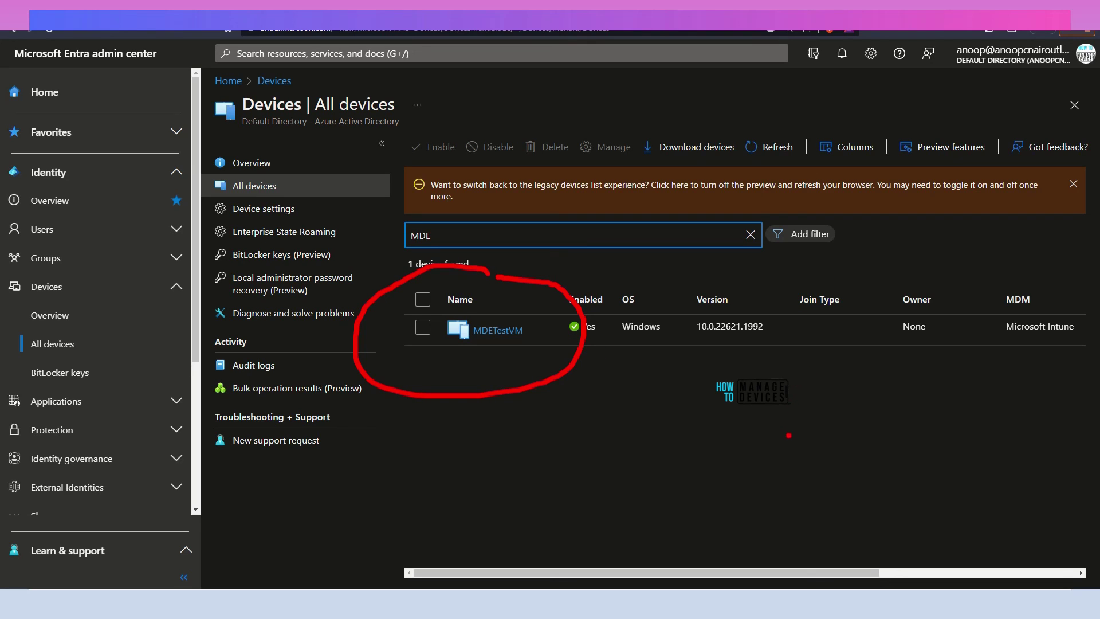
{"action": "mouse_move", "coordinate": [999, 285]}
{"action": "left_mouse_down"}
{"action": "mouse_move", "coordinate": [1021, 351]}
{"action": "mouse_move", "coordinate": [1036, 294]}
{"action": "left_mouse_up"}
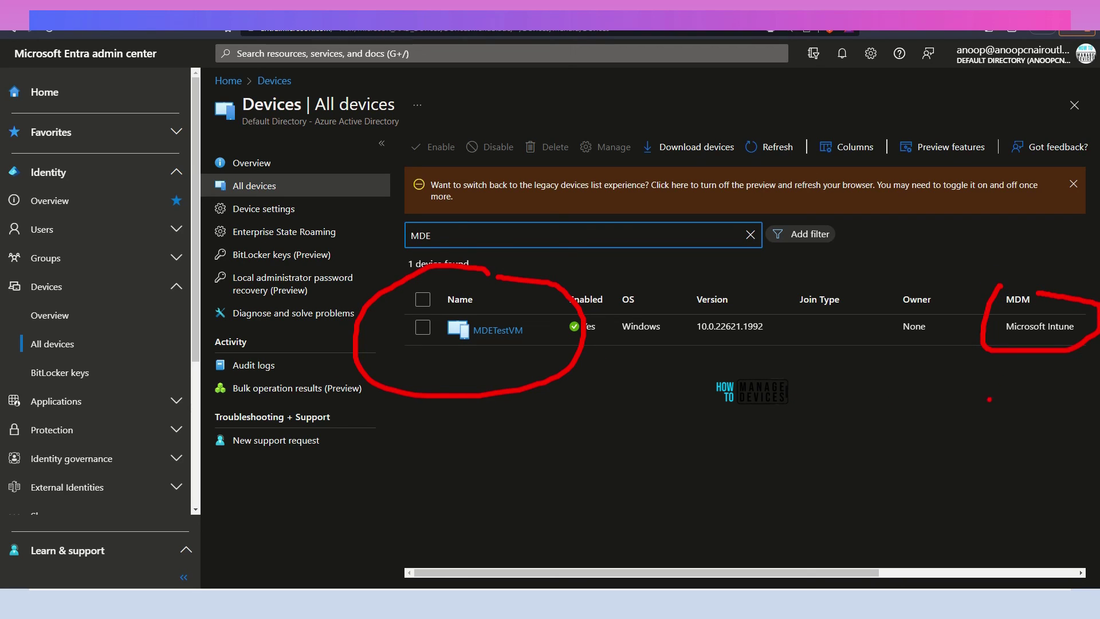